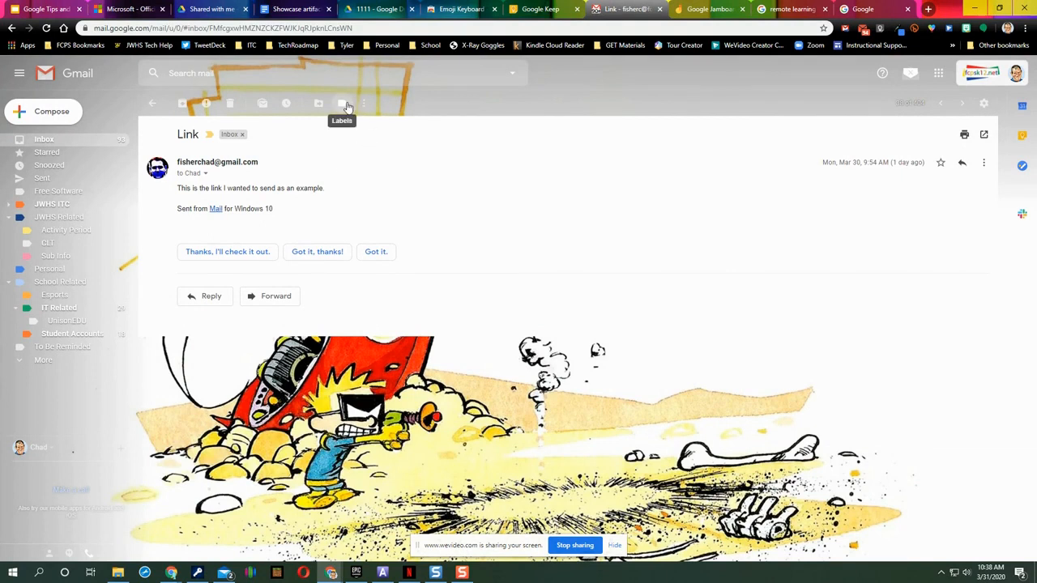
- Create a top-level label named Example and apply it to the open Link message
{"action": "left_click", "coordinate": [346, 107]}
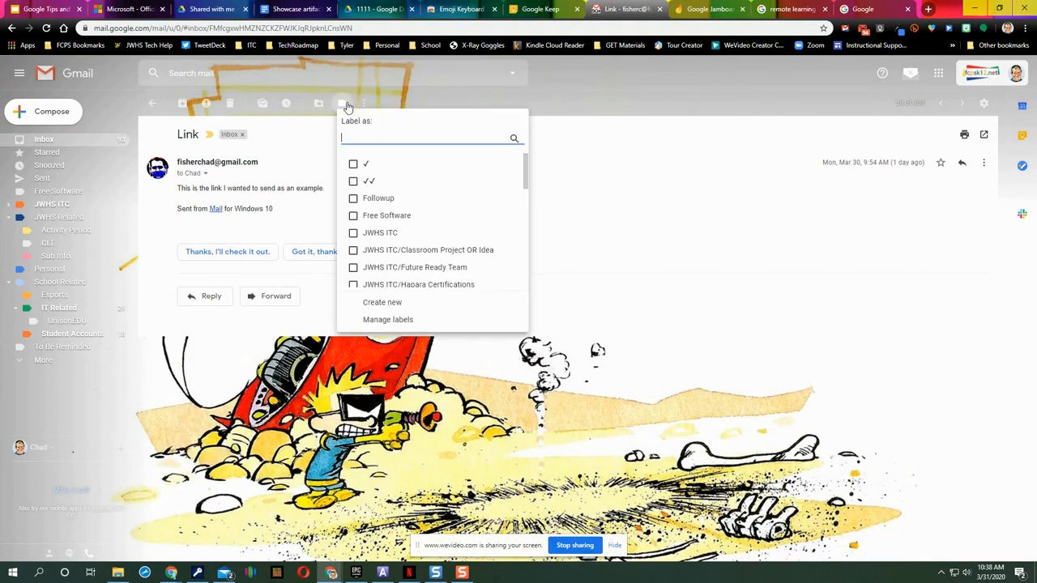
{"action": "scroll", "coordinate": [420, 216], "scroll_direction": "down", "scroll_amount": 2}
{"action": "scroll", "coordinate": [420, 216], "scroll_direction": "down", "scroll_amount": 10}
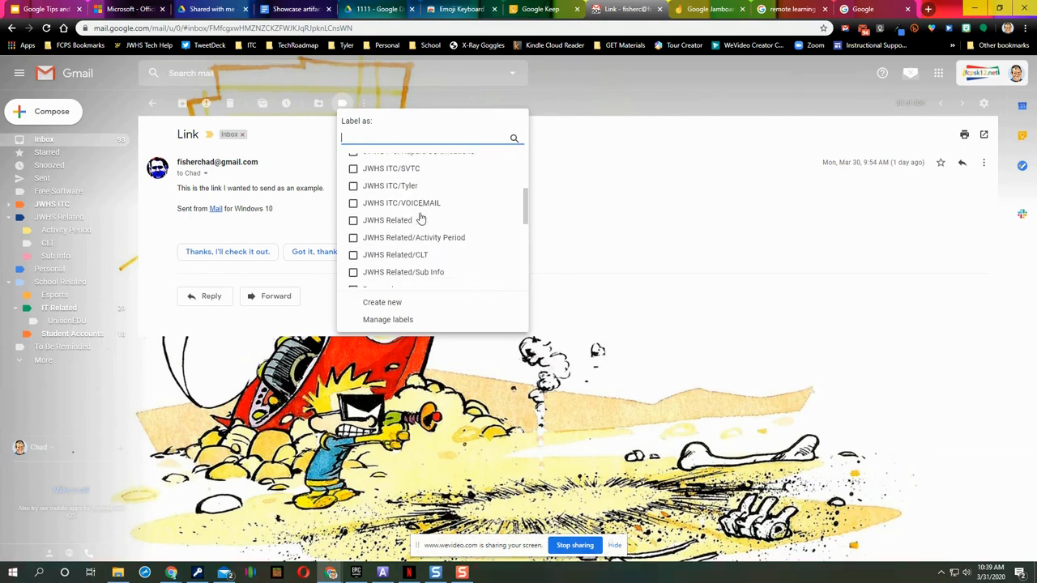
{"action": "left_click", "coordinate": [423, 301]}
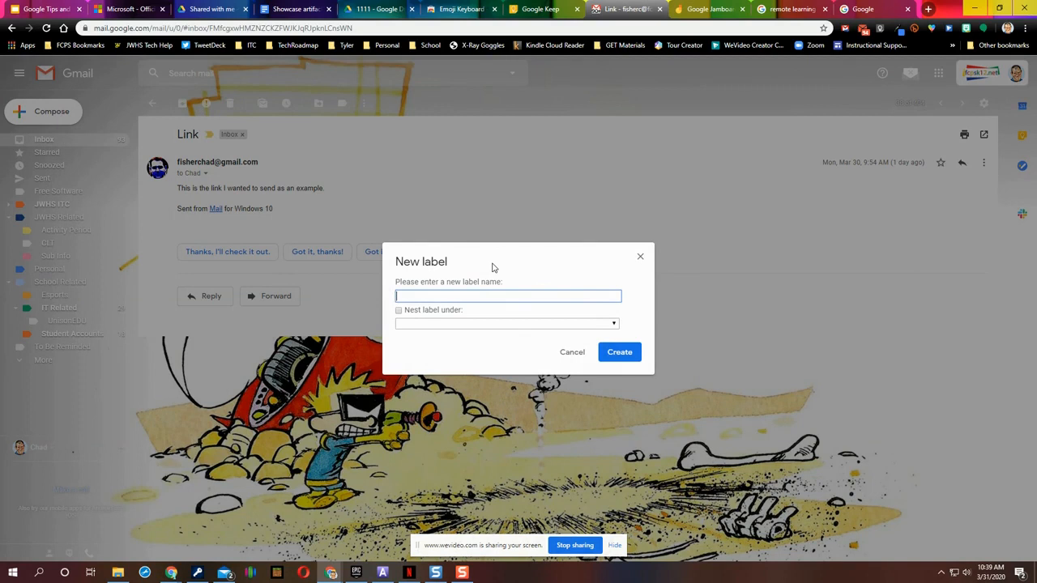
{"action": "type", "text": "Example"}
{"action": "left_click", "coordinate": [539, 327]}
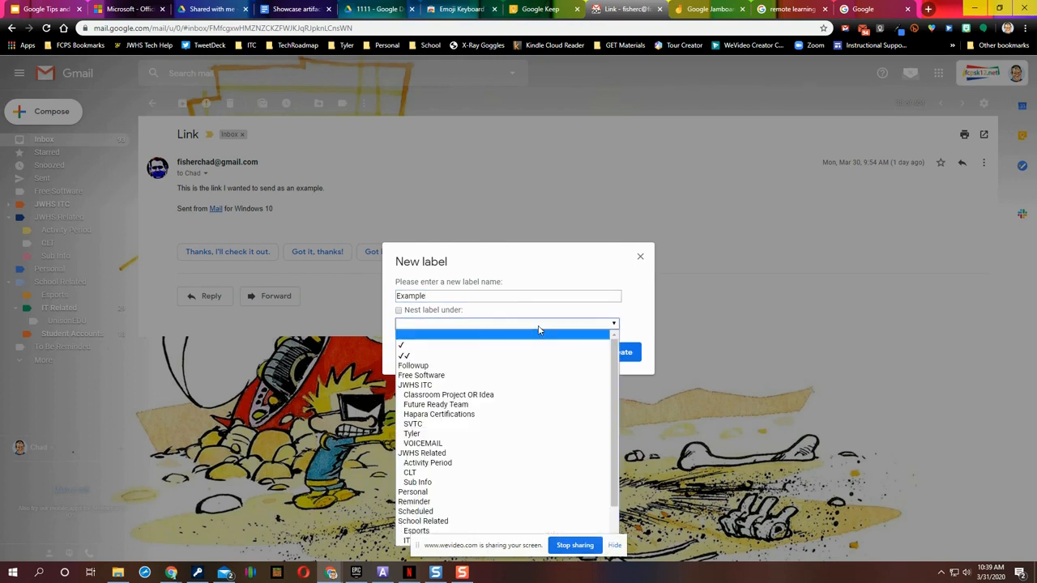
{"action": "left_click", "coordinate": [660, 312]}
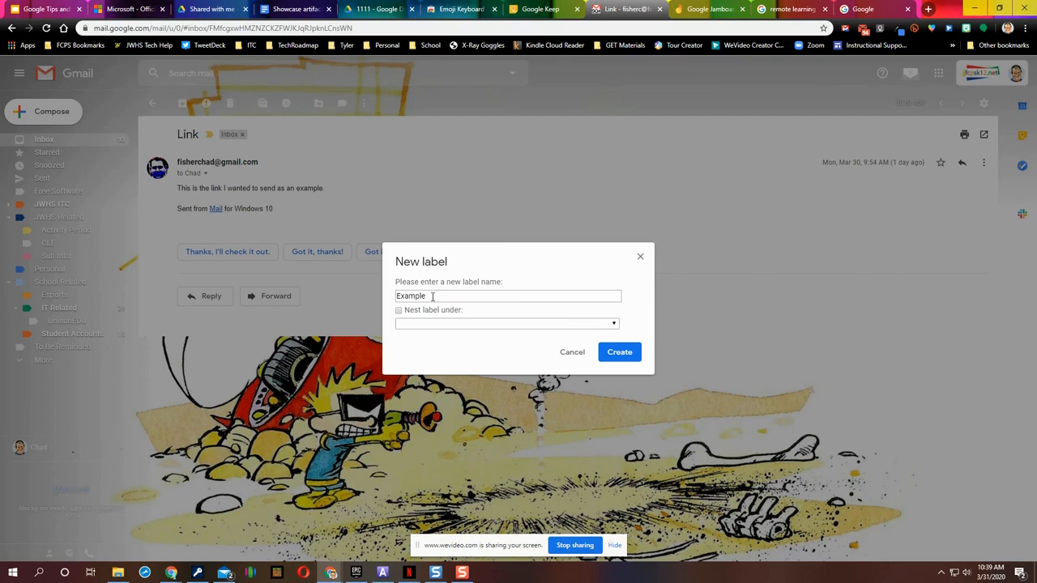
{"action": "left_click", "coordinate": [621, 353]}
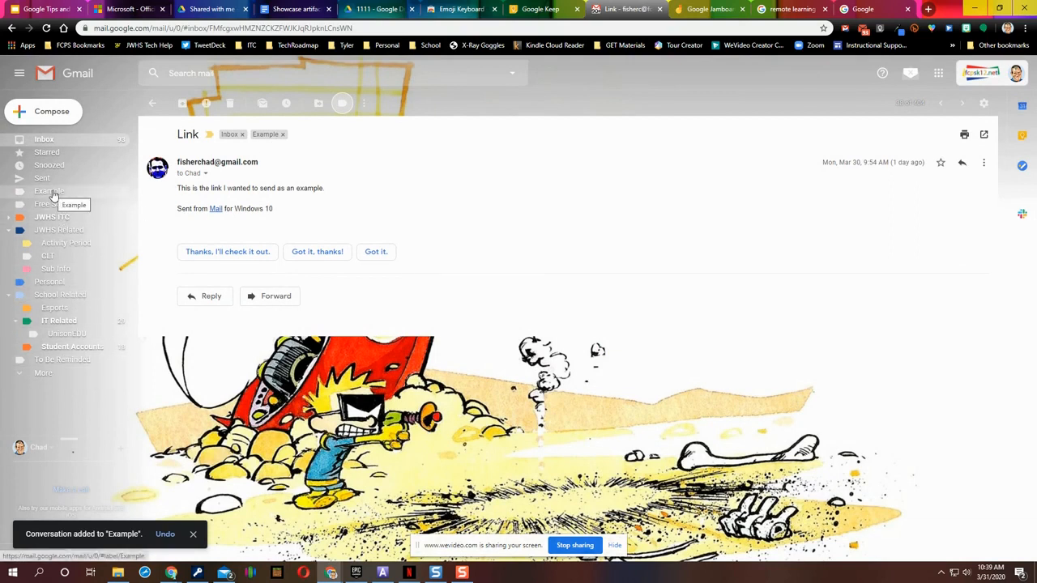
- Show the messages under the Example label and set the label's color to teal
{"action": "left_click", "coordinate": [97, 192]}
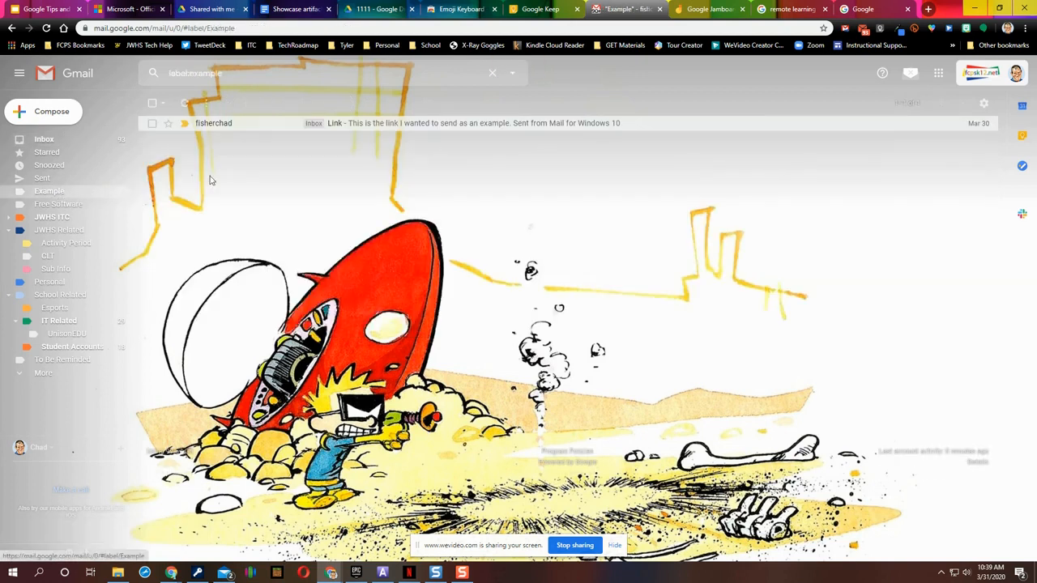
{"action": "left_click", "coordinate": [122, 197]}
{"action": "mouse_move", "coordinate": [174, 209]}
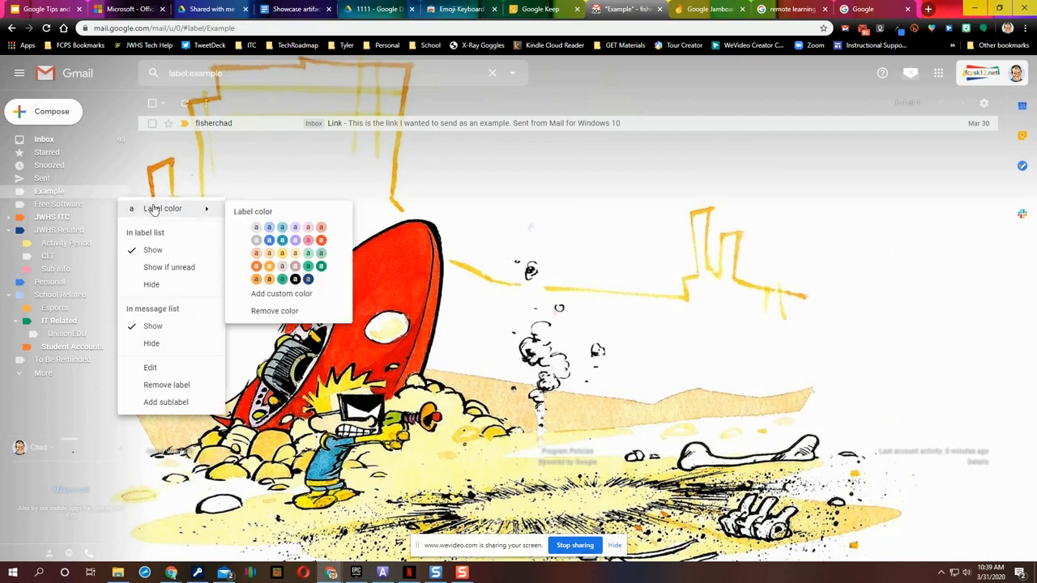
{"action": "left_click", "coordinate": [285, 241]}
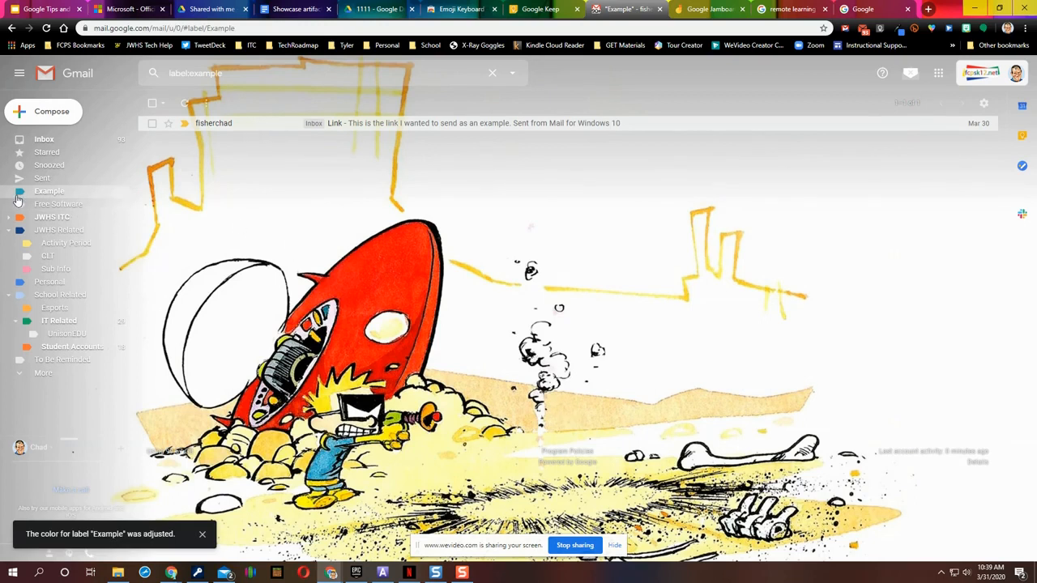
- Check how the Example label appears on the opened Link message and in the inbox list
{"action": "left_click", "coordinate": [202, 125]}
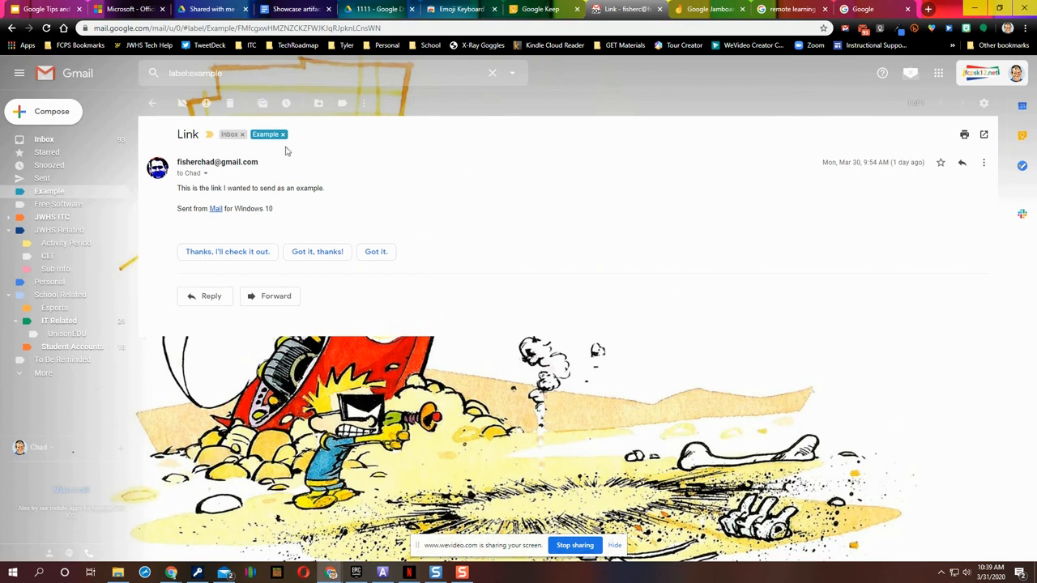
{"action": "left_click", "coordinate": [55, 141]}
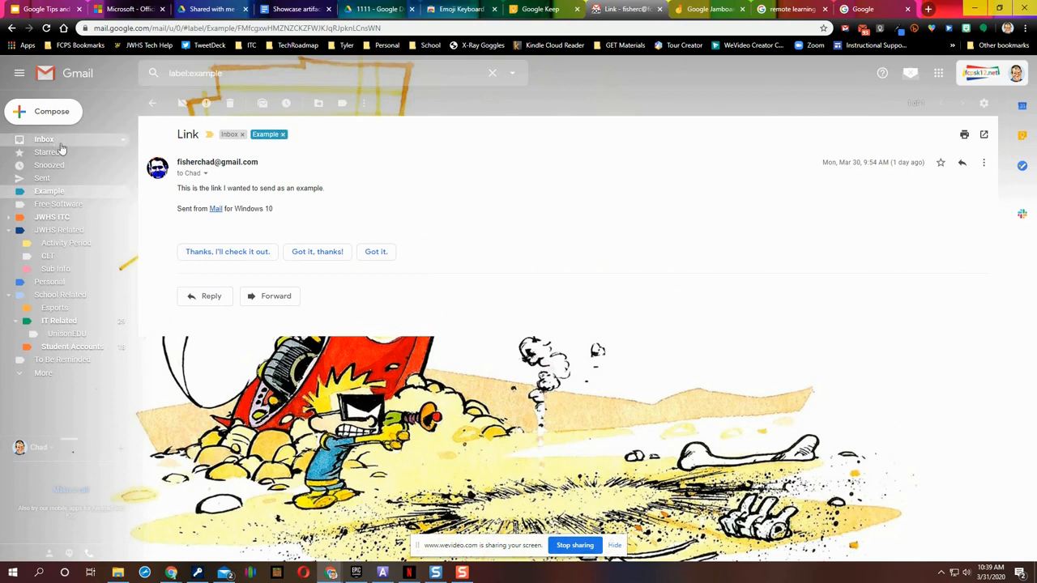
{"action": "scroll", "coordinate": [454, 310], "scroll_direction": "down", "scroll_amount": 1}
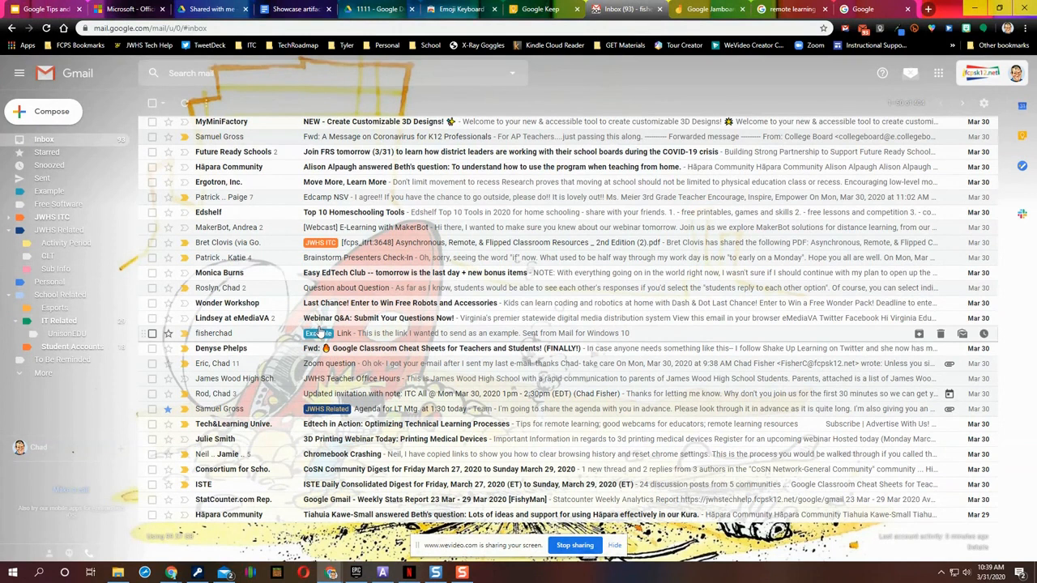
- Open the Link message from the inbox and view the destinations it can be moved to
{"action": "left_click", "coordinate": [216, 336]}
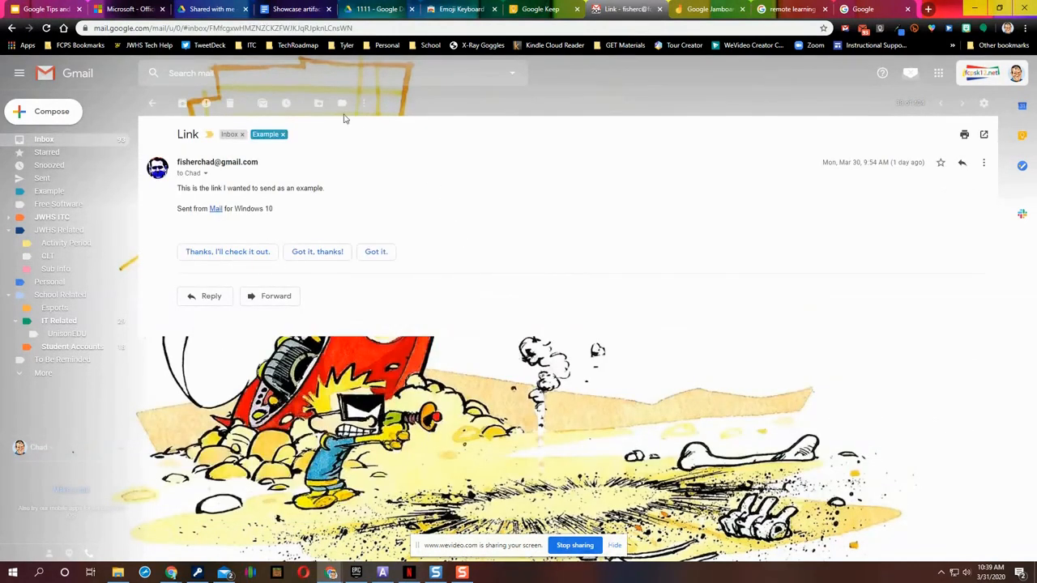
{"action": "left_click", "coordinate": [319, 104]}
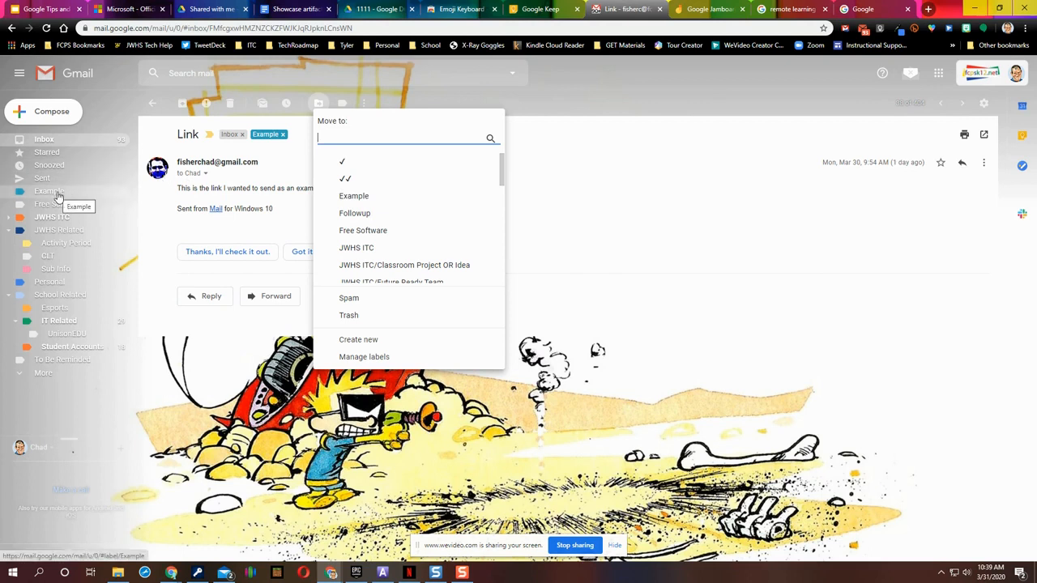
{"action": "left_click", "coordinate": [623, 211]}
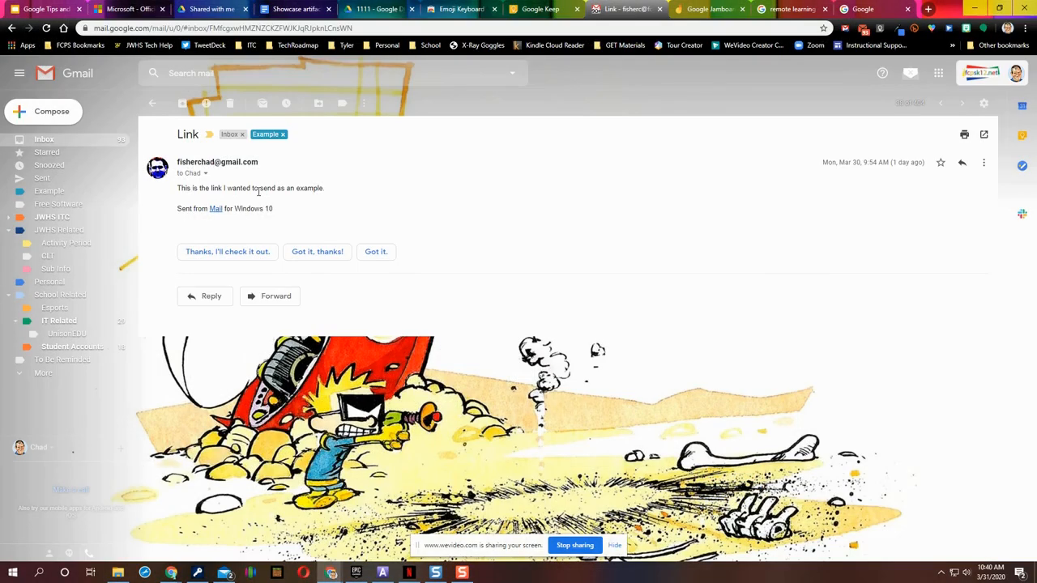
- Set up a filter for messages from the Link message's sender that applies the Example label
{"action": "left_click", "coordinate": [366, 104]}
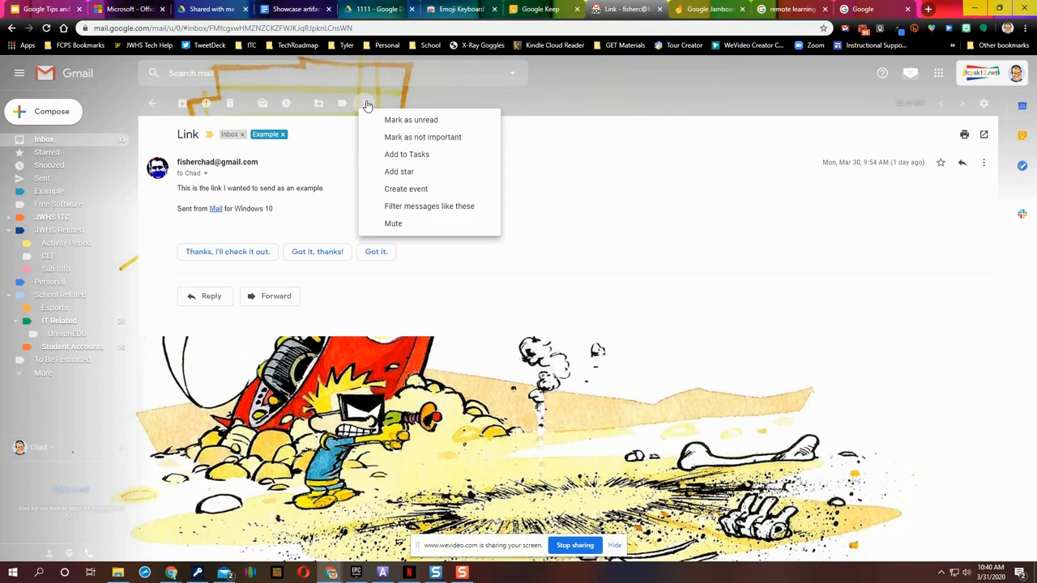
{"action": "left_click", "coordinate": [428, 208]}
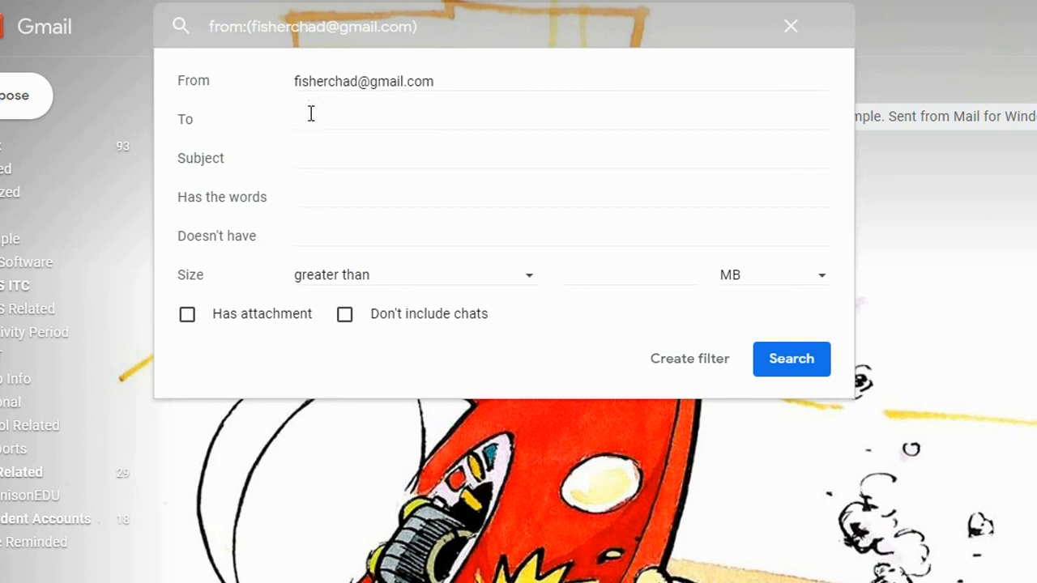
{"action": "left_click", "coordinate": [322, 161]}
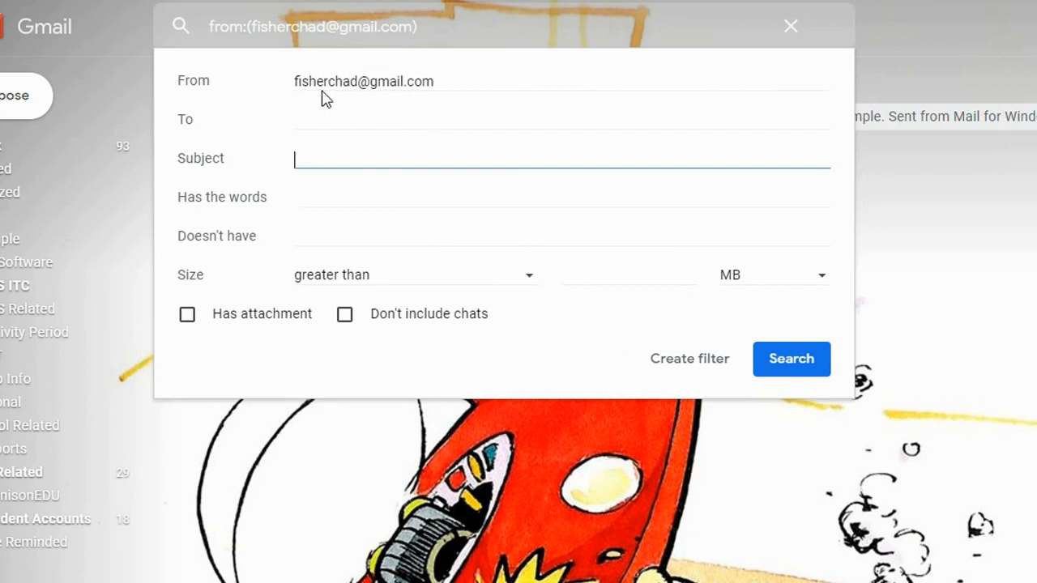
{"action": "left_click", "coordinate": [680, 369]}
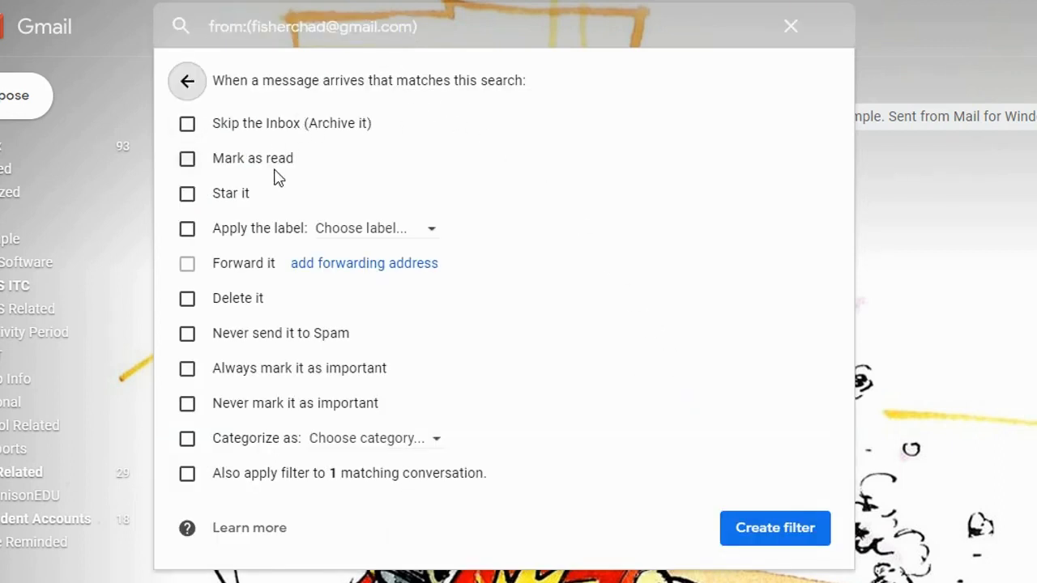
{"action": "left_click", "coordinate": [187, 228]}
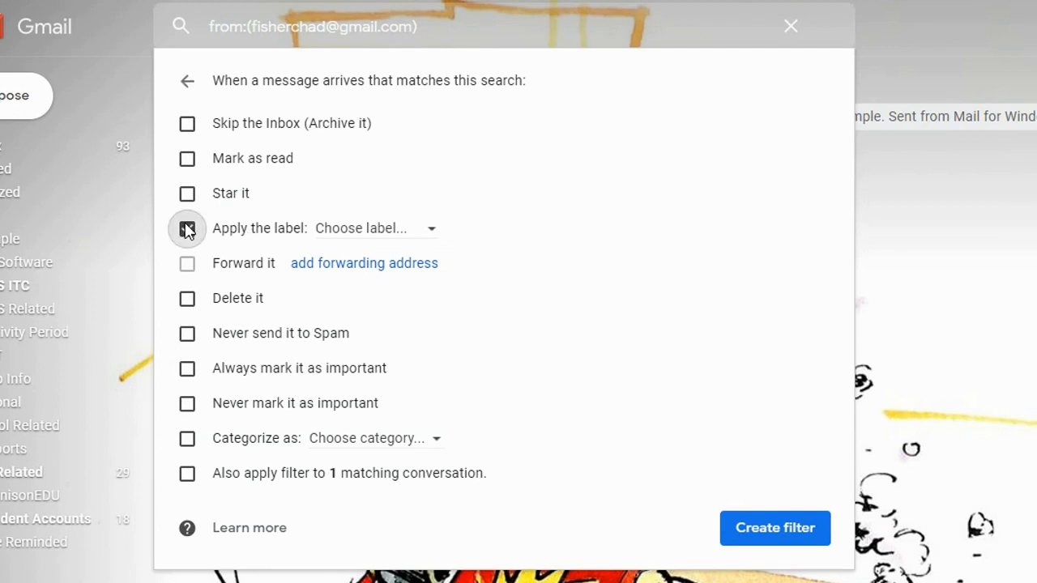
{"action": "left_click", "coordinate": [430, 232]}
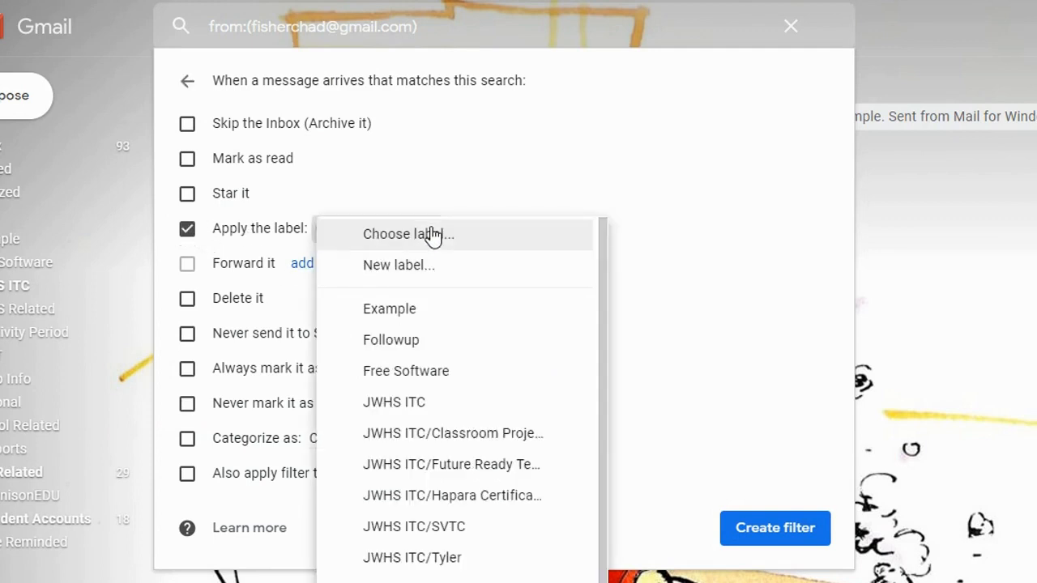
{"action": "left_click", "coordinate": [446, 311]}
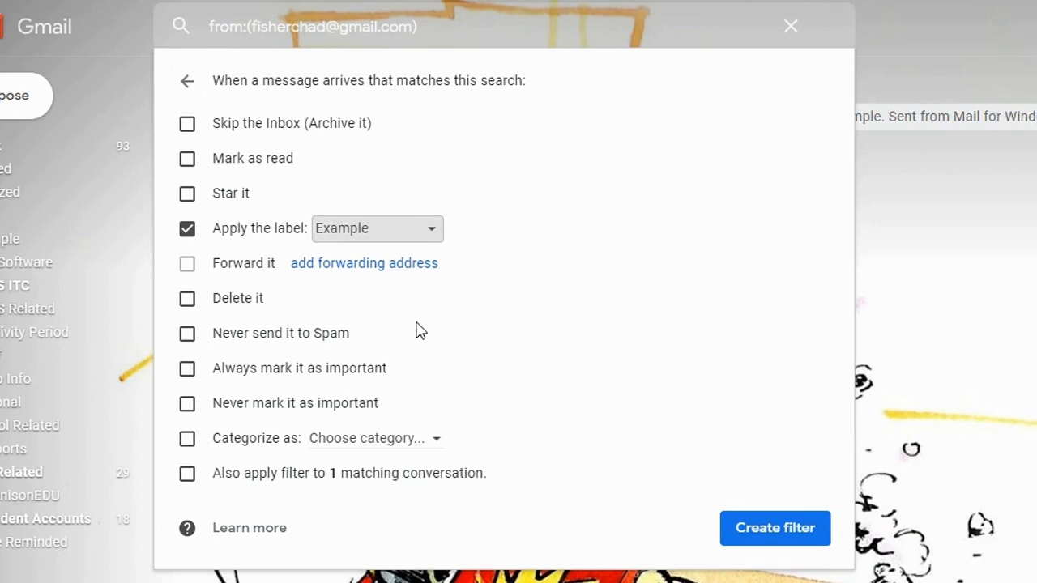
{"action": "left_click", "coordinate": [191, 297]}
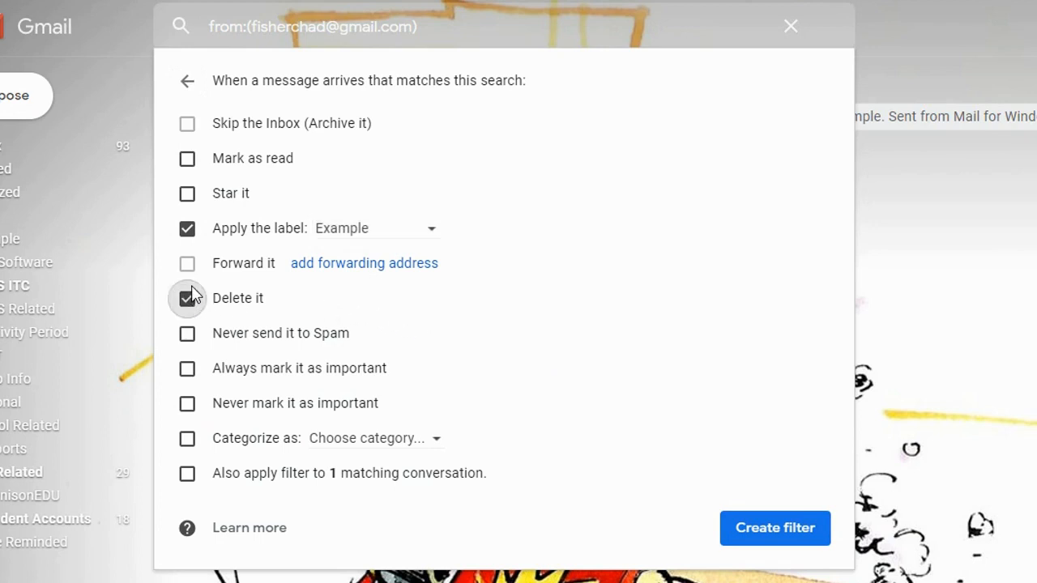
{"action": "left_click", "coordinate": [189, 300]}
{"action": "left_click", "coordinate": [429, 440]}
{"action": "left_click", "coordinate": [592, 348]}
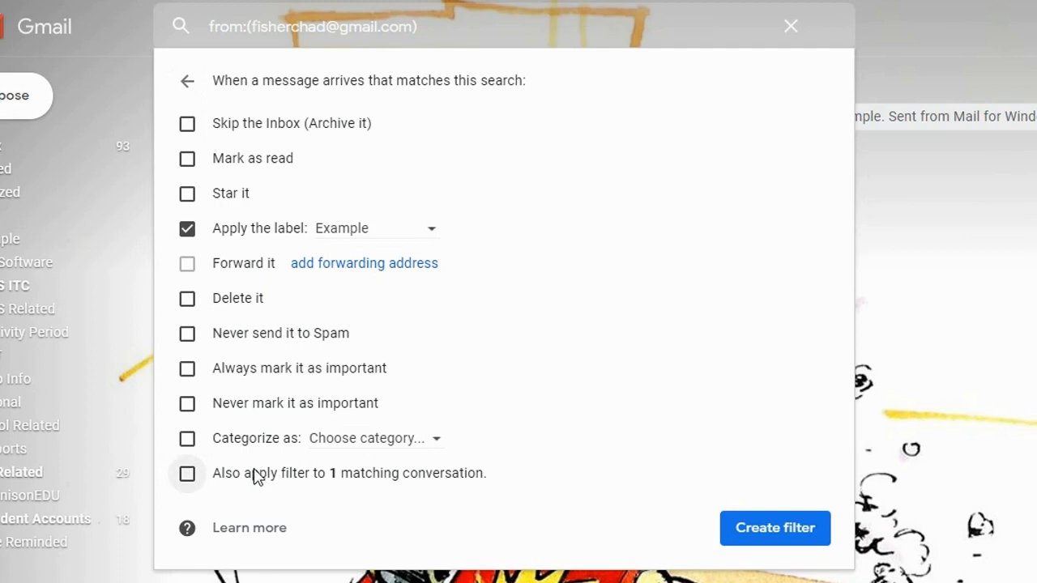
- Include the existing matching conversation in the filter
{"action": "left_click", "coordinate": [192, 478]}
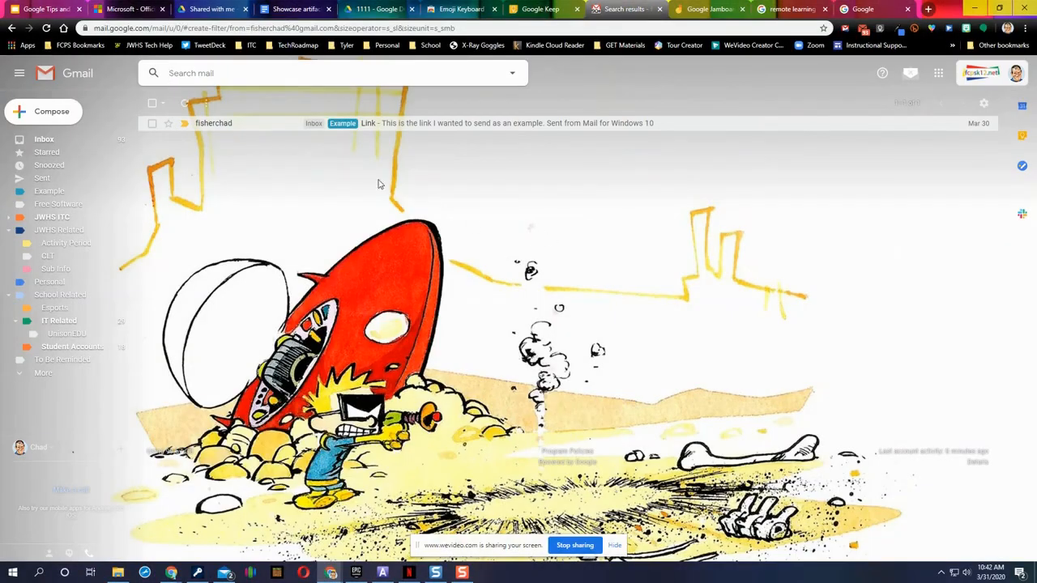
- Start a calendar event from the Link message and remove the message's sender from the event guests
{"action": "left_click", "coordinate": [217, 127]}
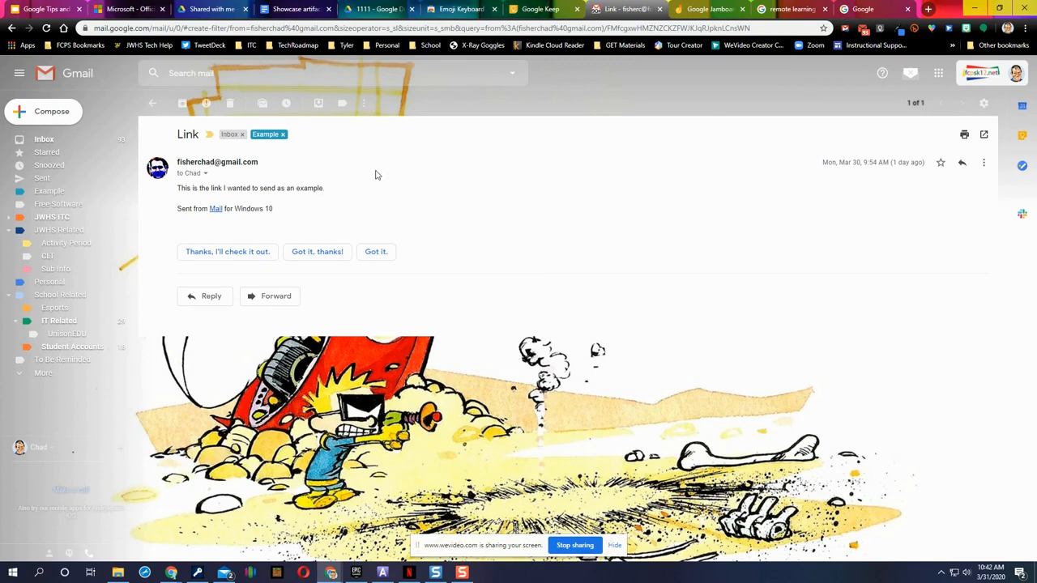
{"action": "left_click", "coordinate": [364, 103]}
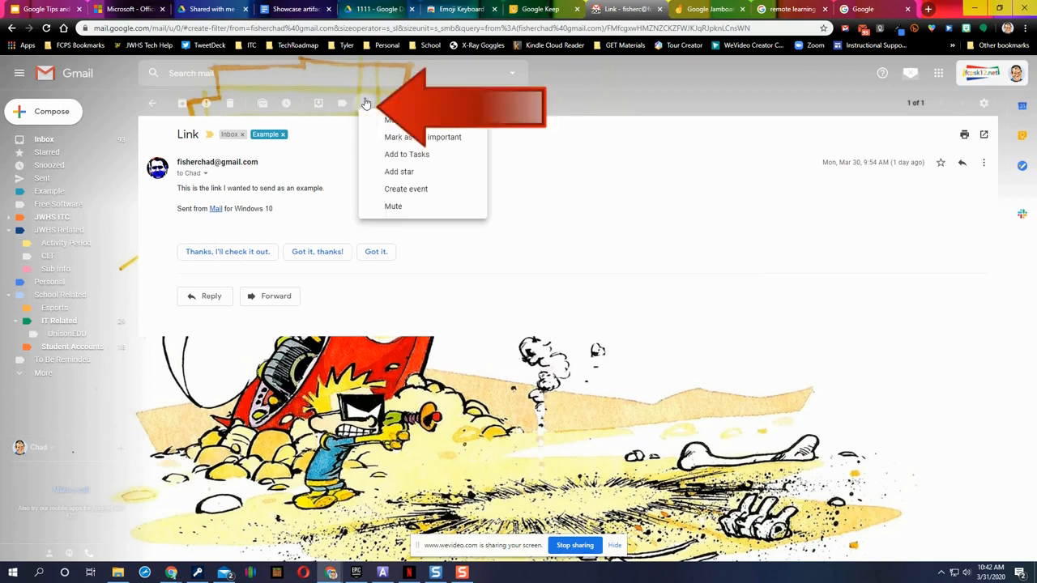
{"action": "left_click", "coordinate": [410, 191]}
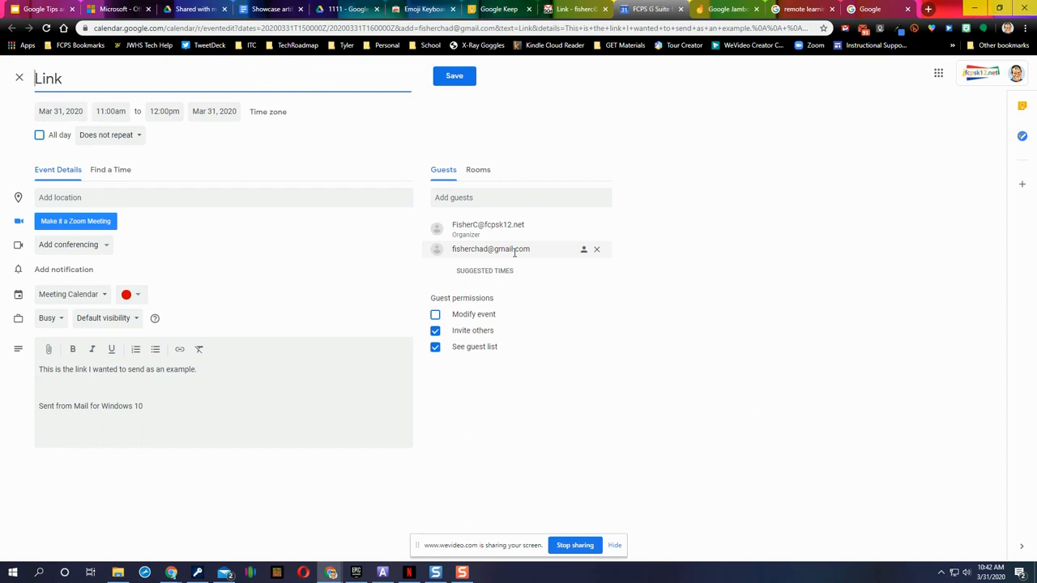
{"action": "mouse_move", "coordinate": [511, 252]}
{"action": "left_click", "coordinate": [596, 249]}
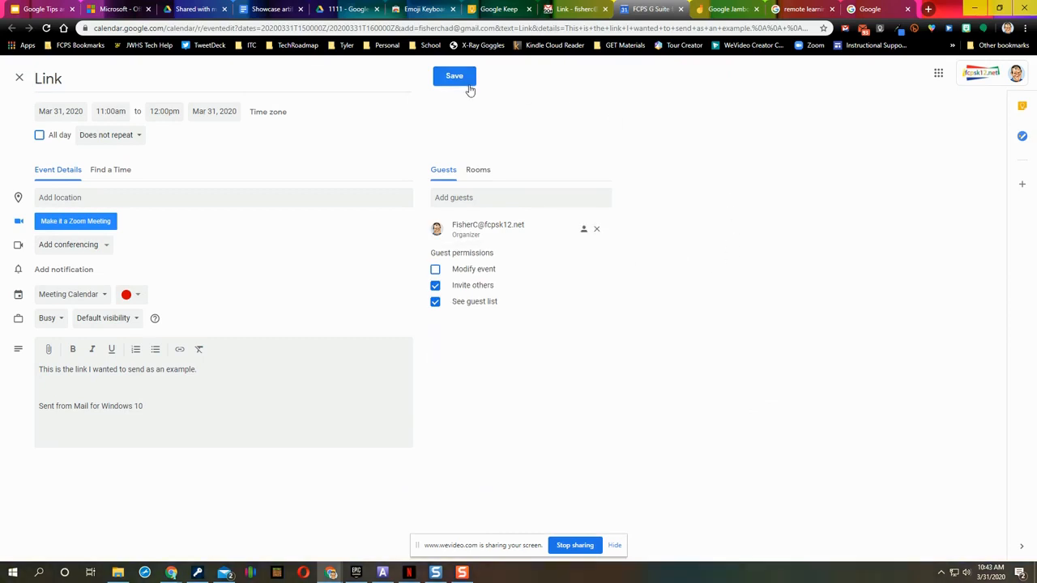
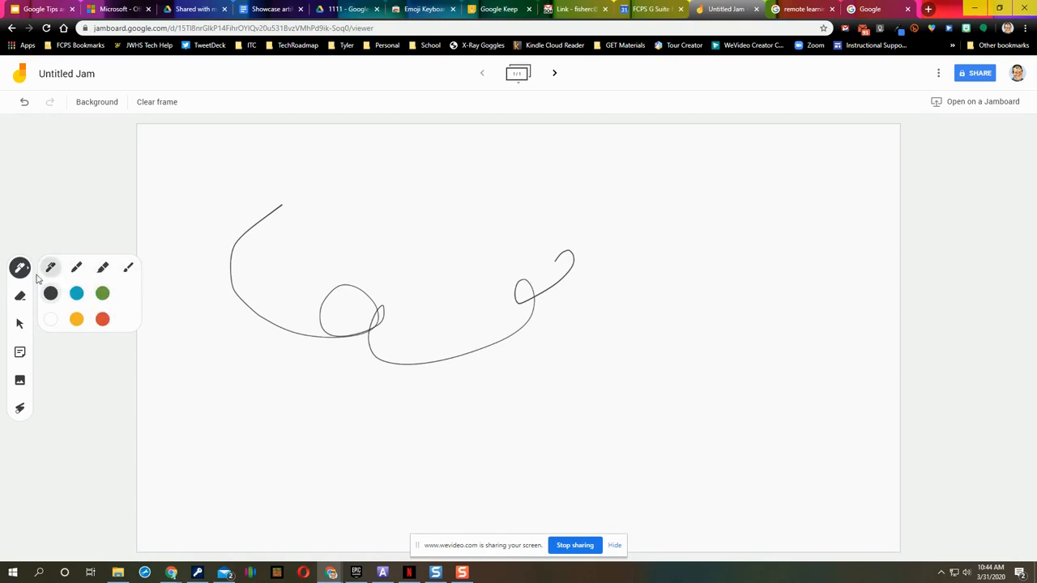
- In the Untitled Jam in Google Jamboard, trace two looping curves over the black scribble with the laser pointer
{"action": "left_click", "coordinate": [19, 411]}
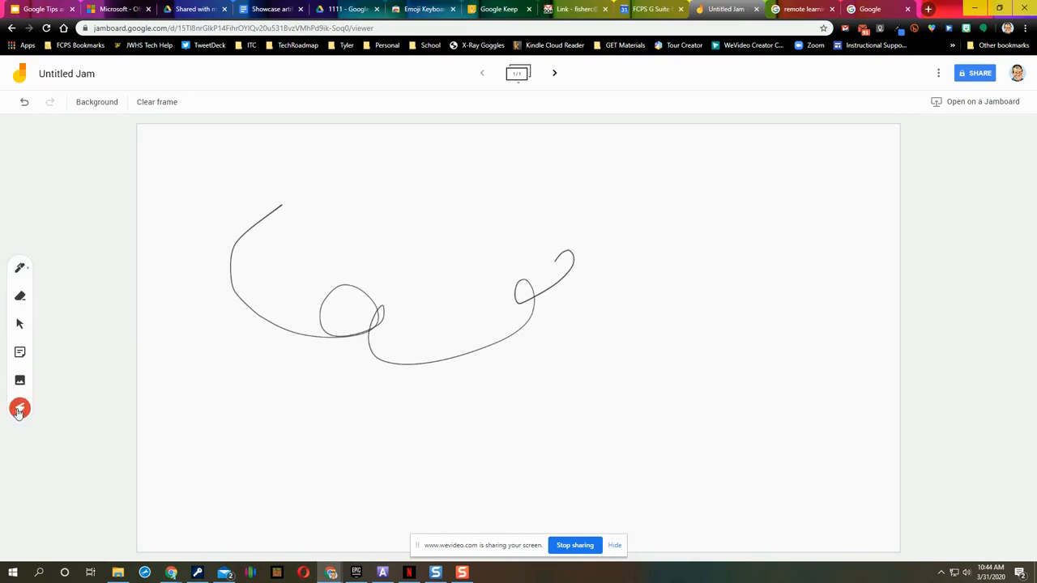
{"action": "mouse_move", "coordinate": [399, 218]}
{"action": "left_mouse_down"}
{"action": "mouse_move", "coordinate": [449, 332]}
{"action": "mouse_move", "coordinate": [630, 333]}
{"action": "left_mouse_up"}
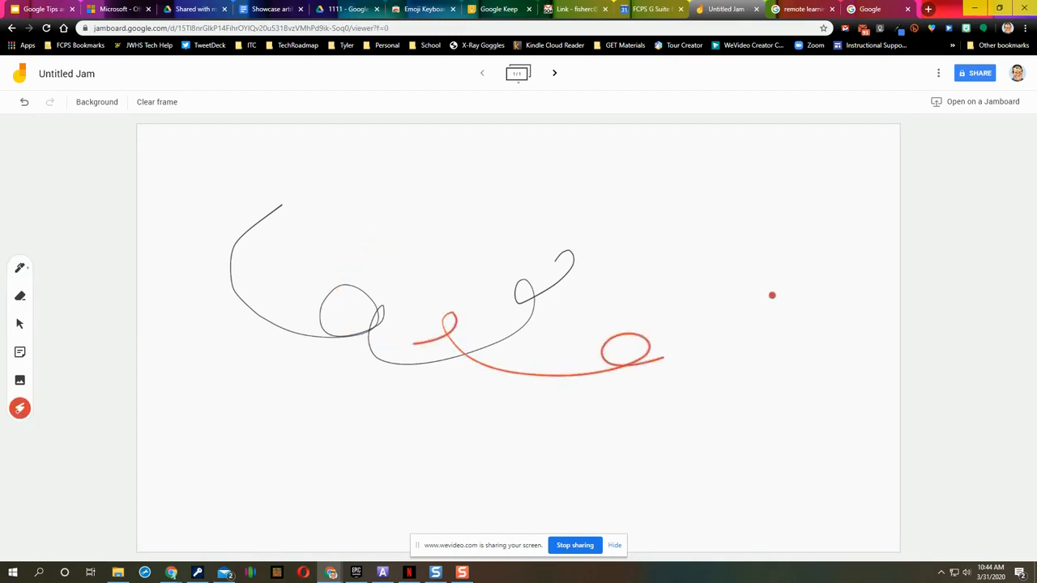
{"action": "mouse_move", "coordinate": [734, 255]}
{"action": "left_mouse_down"}
{"action": "mouse_move", "coordinate": [637, 236]}
{"action": "mouse_move", "coordinate": [296, 377]}
{"action": "mouse_move", "coordinate": [394, 234]}
{"action": "left_mouse_up"}
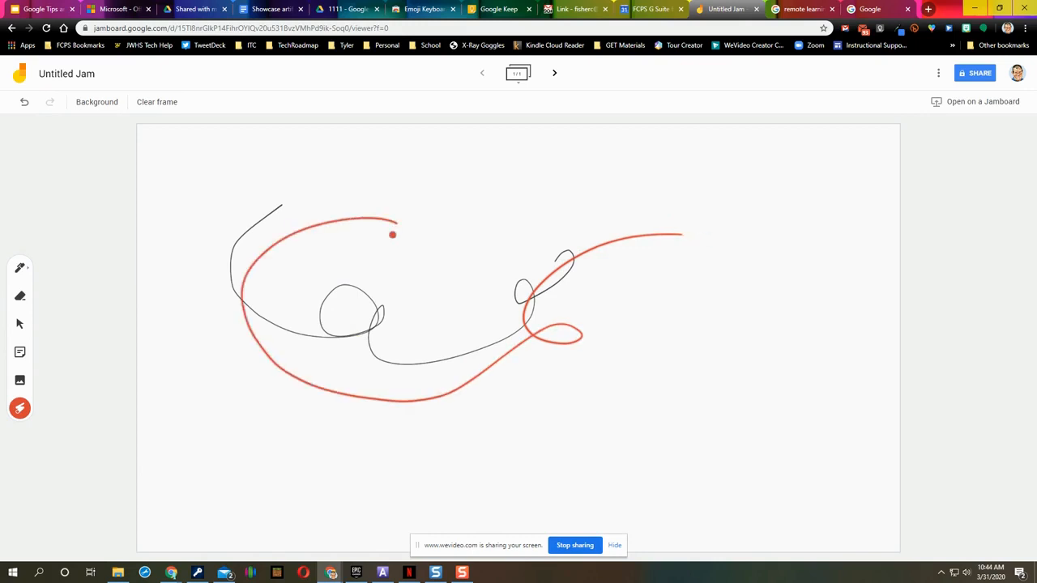
- View the image insertion dialog and close it without adding an image
{"action": "left_click", "coordinate": [20, 381]}
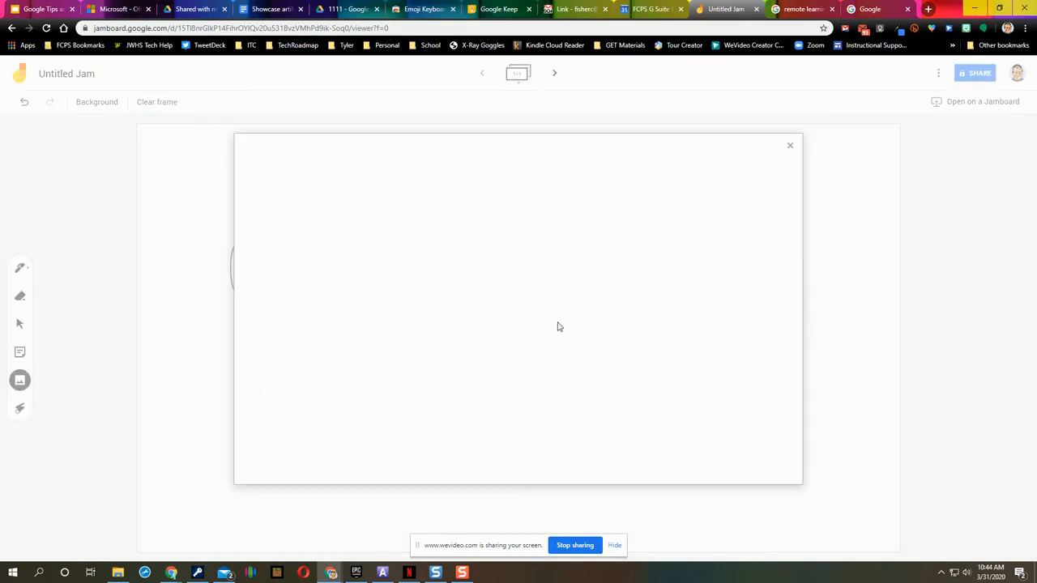
{"action": "left_click", "coordinate": [790, 146]}
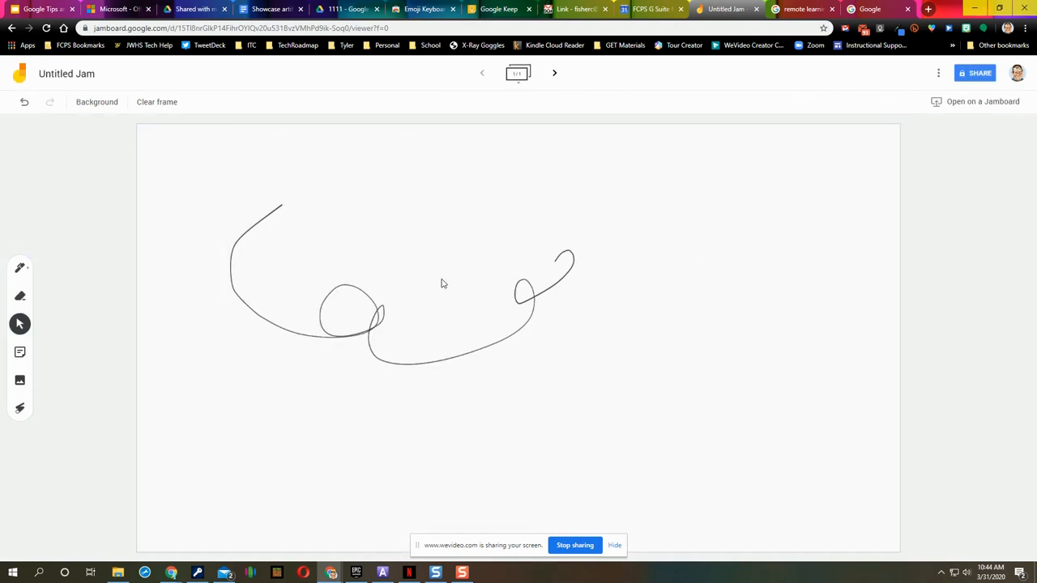
- View the sticky note editor in the jam and close it without adding a note
{"action": "left_click", "coordinate": [23, 353]}
{"action": "left_click", "coordinate": [576, 366]}
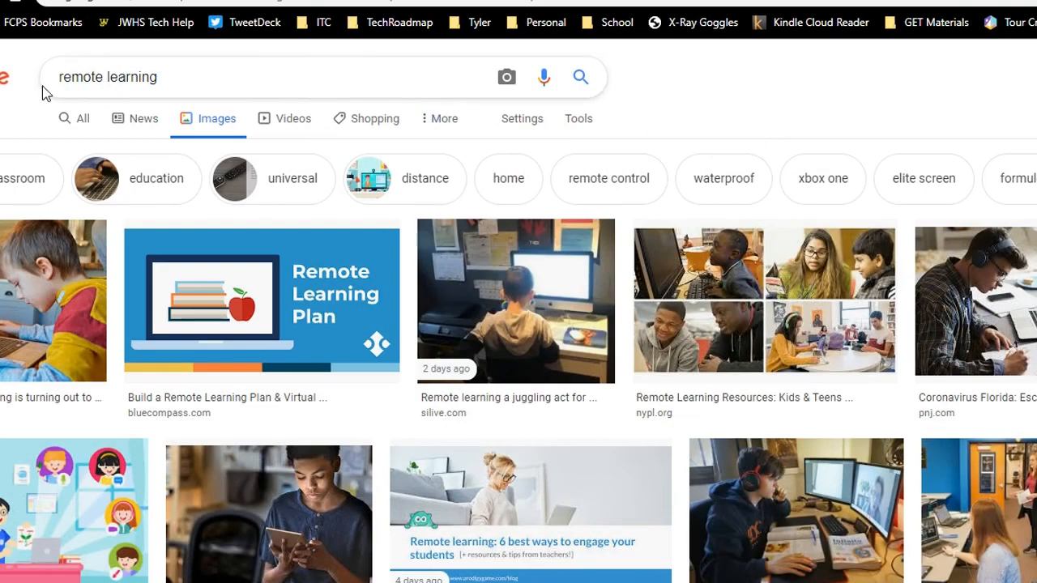
- Filter the remote learning image results by usage rights to "Labeled for noncommercial reuse with modification"
{"action": "left_click", "coordinate": [577, 120]}
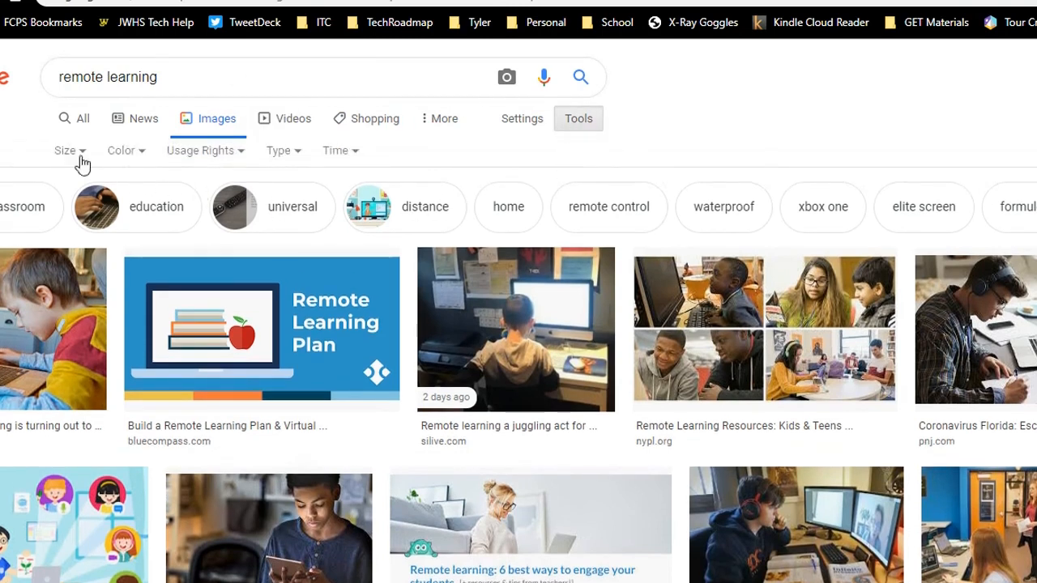
{"action": "left_click", "coordinate": [227, 162]}
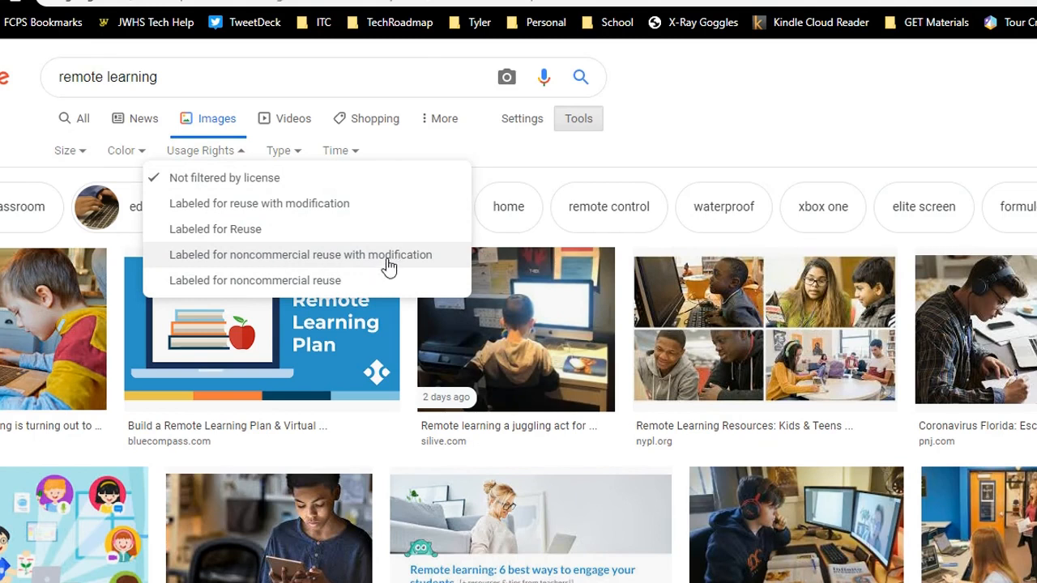
{"action": "left_click", "coordinate": [341, 258]}
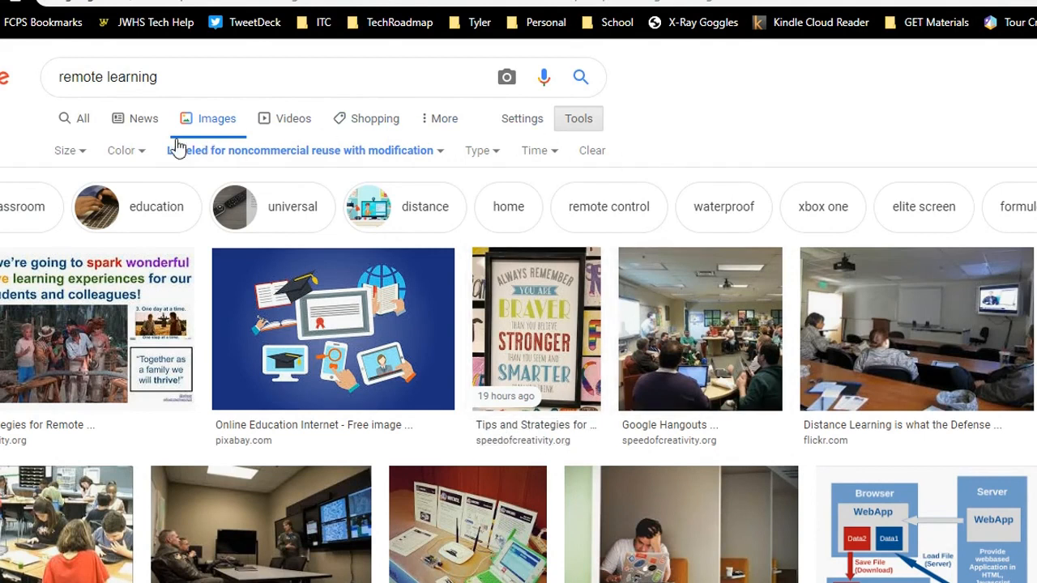
- View the available size, color and type filter options for the remote learning image results
{"action": "left_click", "coordinate": [79, 156]}
{"action": "left_click", "coordinate": [80, 156]}
{"action": "left_click", "coordinate": [132, 154]}
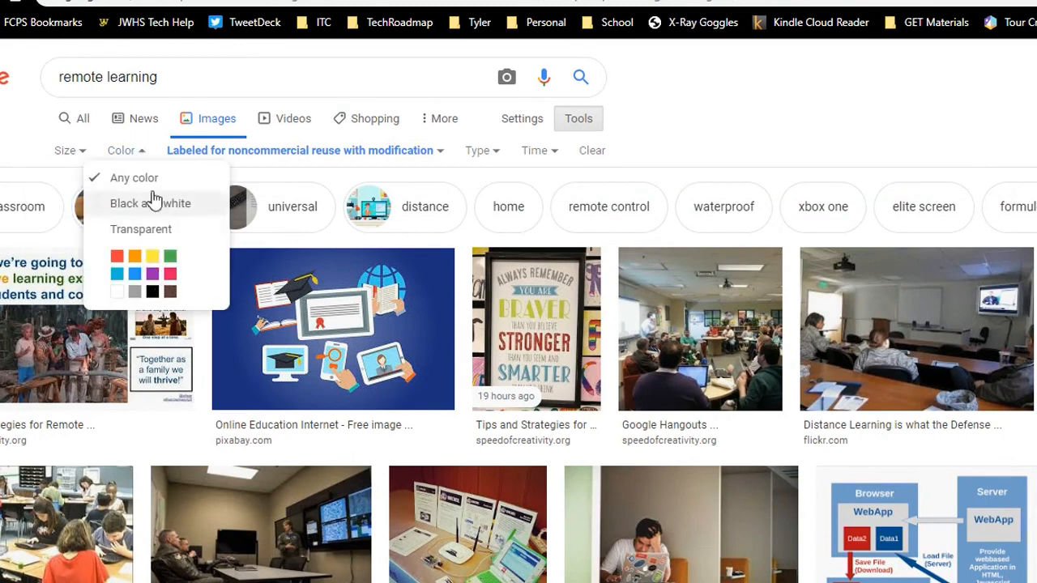
{"action": "left_click", "coordinate": [143, 158]}
{"action": "left_click", "coordinate": [497, 154]}
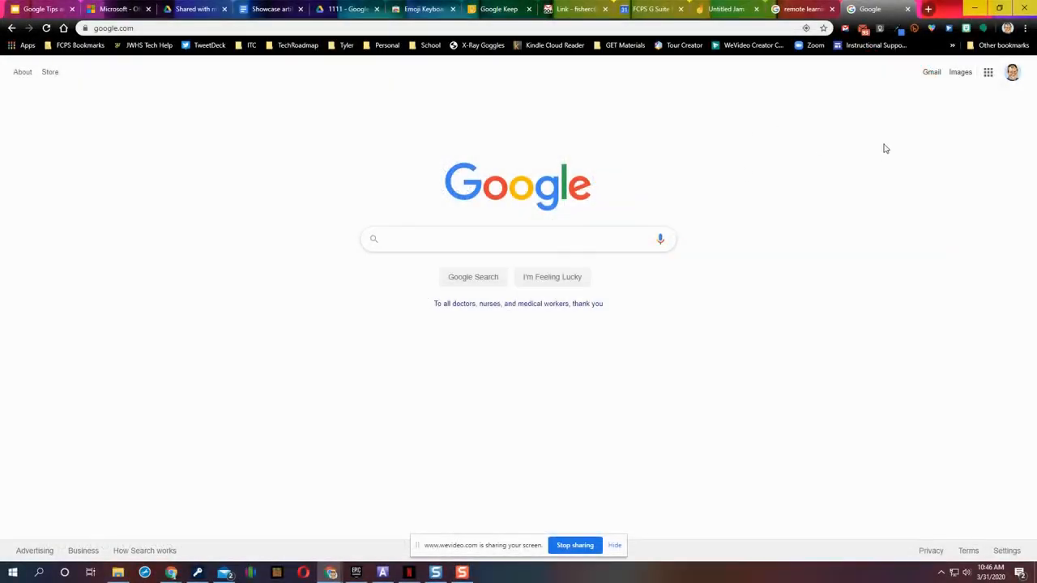
- From the Google home page, open the Google Account management page and look over its overview sections
{"action": "left_click", "coordinate": [1014, 80]}
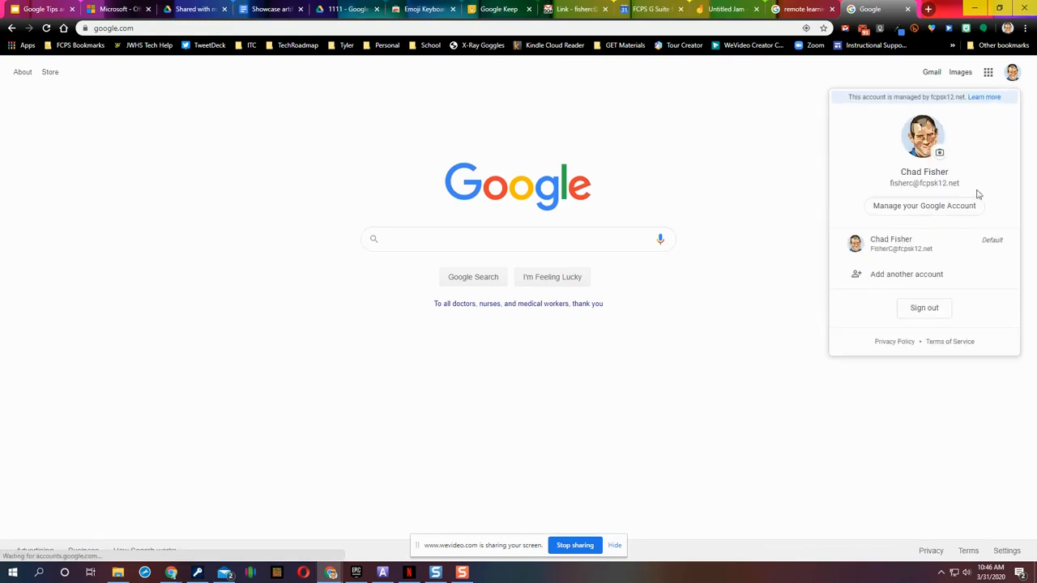
{"action": "left_click", "coordinate": [938, 207]}
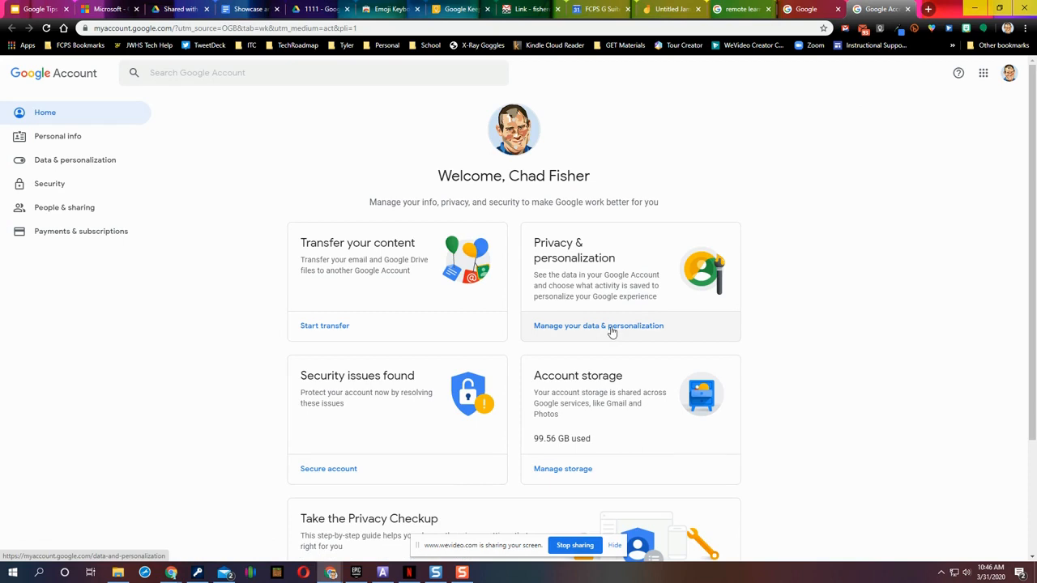
{"action": "scroll", "coordinate": [656, 363], "scroll_direction": "down", "scroll_amount": 1}
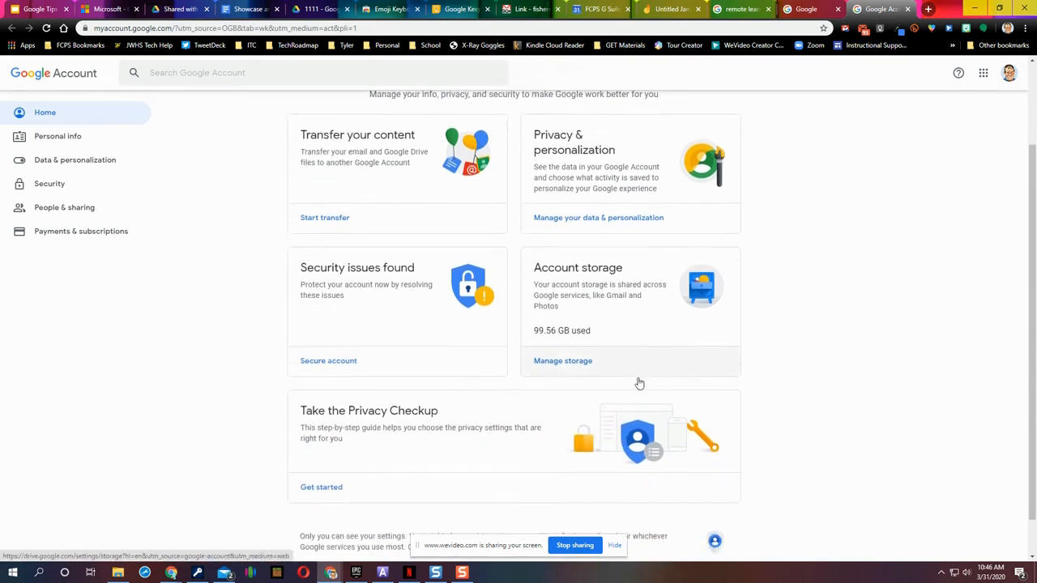
{"action": "scroll", "coordinate": [559, 435], "scroll_direction": "down", "scroll_amount": 1}
{"action": "scroll", "coordinate": [587, 417], "scroll_direction": "up", "scroll_amount": 2}
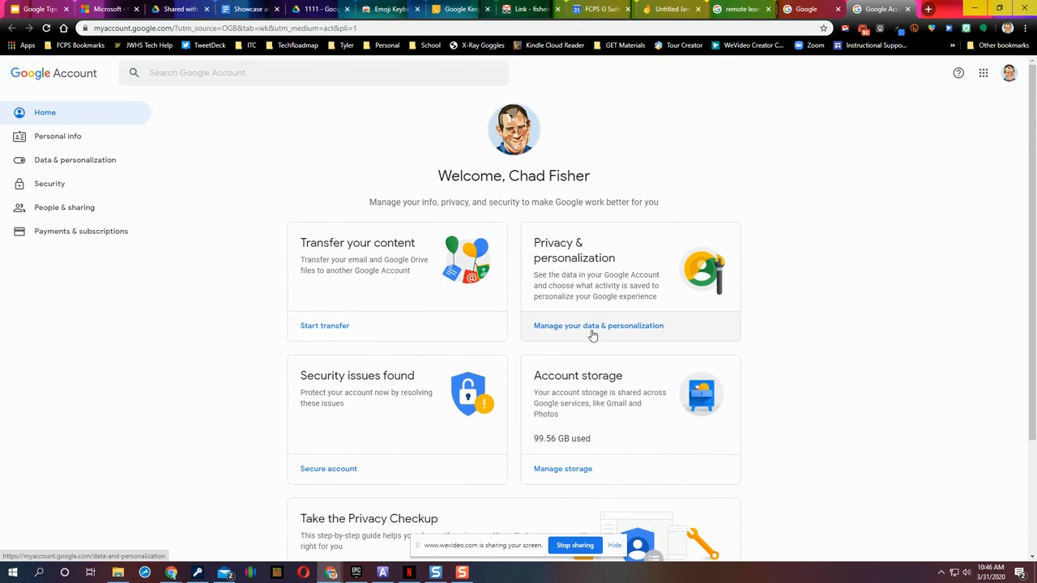
- Open the account's Security settings and display the full list of devices signed in to the account
{"action": "left_click", "coordinate": [72, 184]}
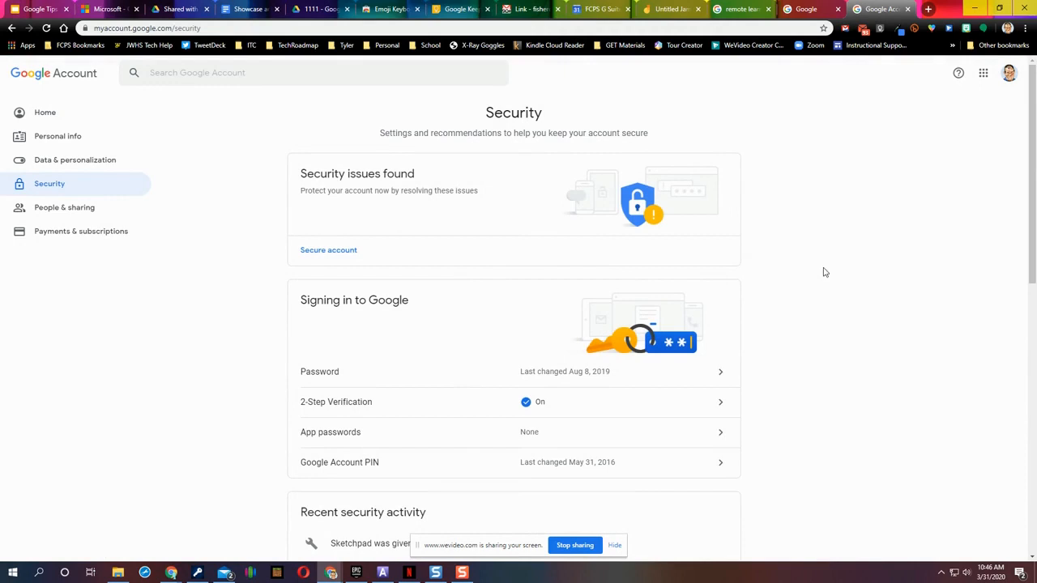
{"action": "scroll", "coordinate": [815, 312], "scroll_direction": "down", "scroll_amount": 2}
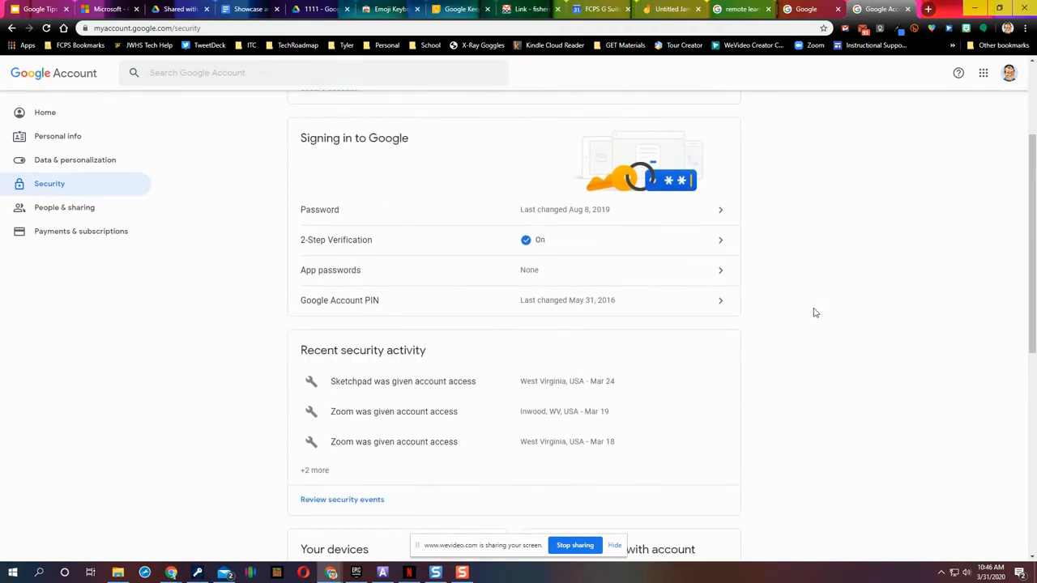
{"action": "scroll", "coordinate": [798, 345], "scroll_direction": "down", "scroll_amount": 1}
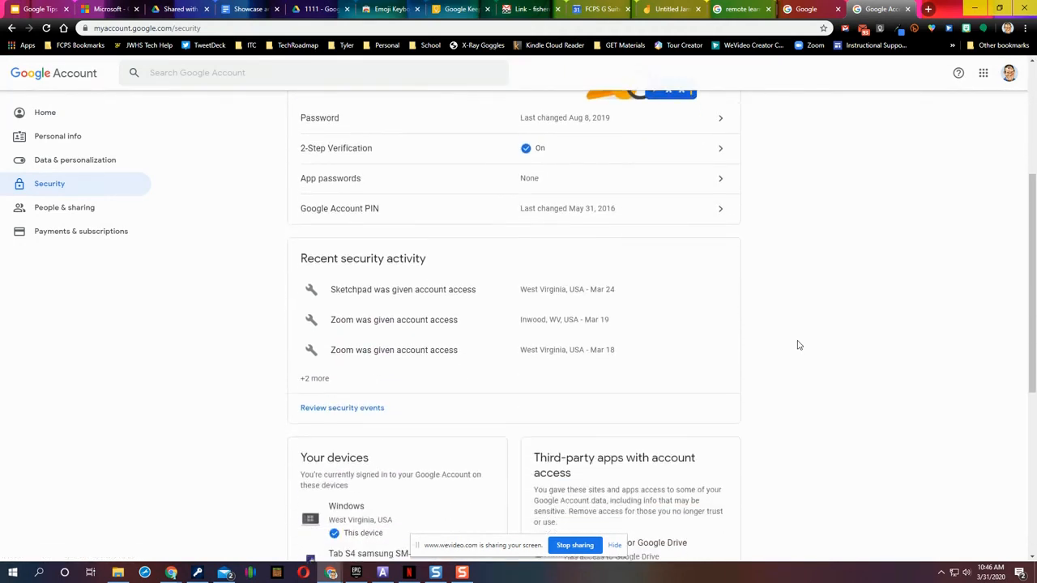
{"action": "scroll", "coordinate": [800, 340], "scroll_direction": "down", "scroll_amount": 1}
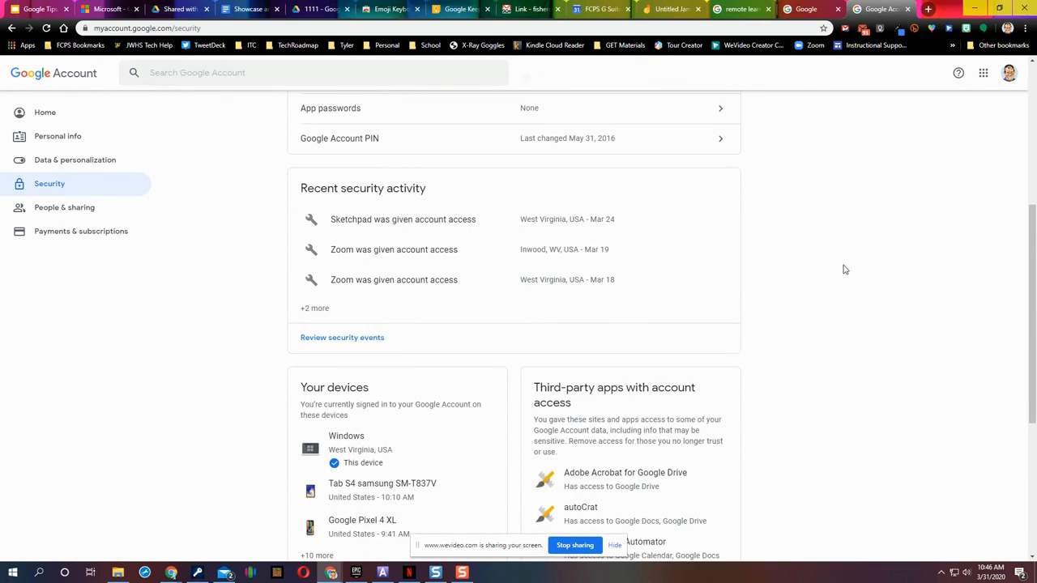
{"action": "scroll", "coordinate": [839, 272], "scroll_direction": "down", "scroll_amount": 1}
{"action": "scroll", "coordinate": [835, 274], "scroll_direction": "down", "scroll_amount": 2}
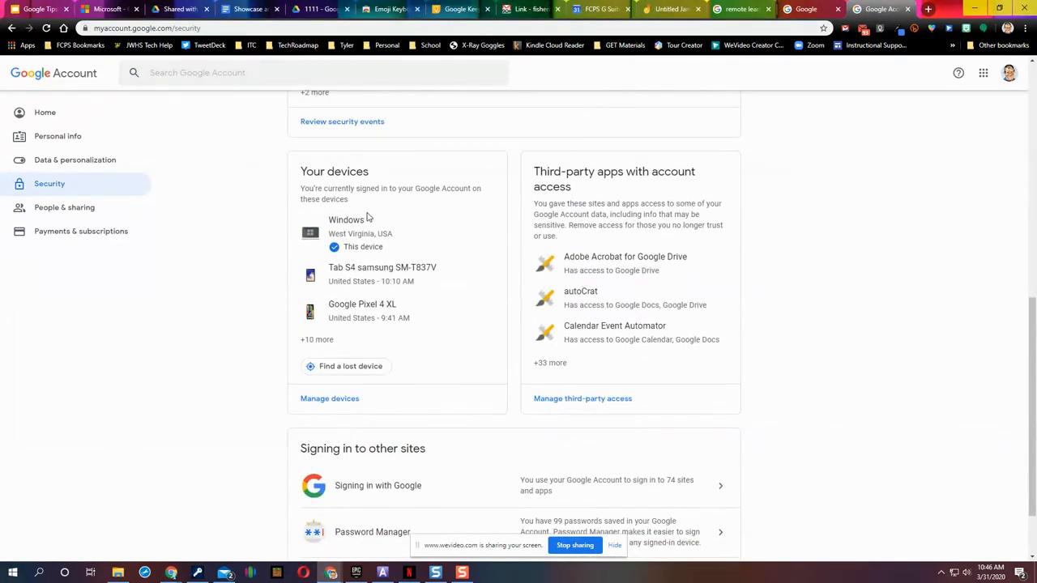
{"action": "left_click", "coordinate": [306, 347]}
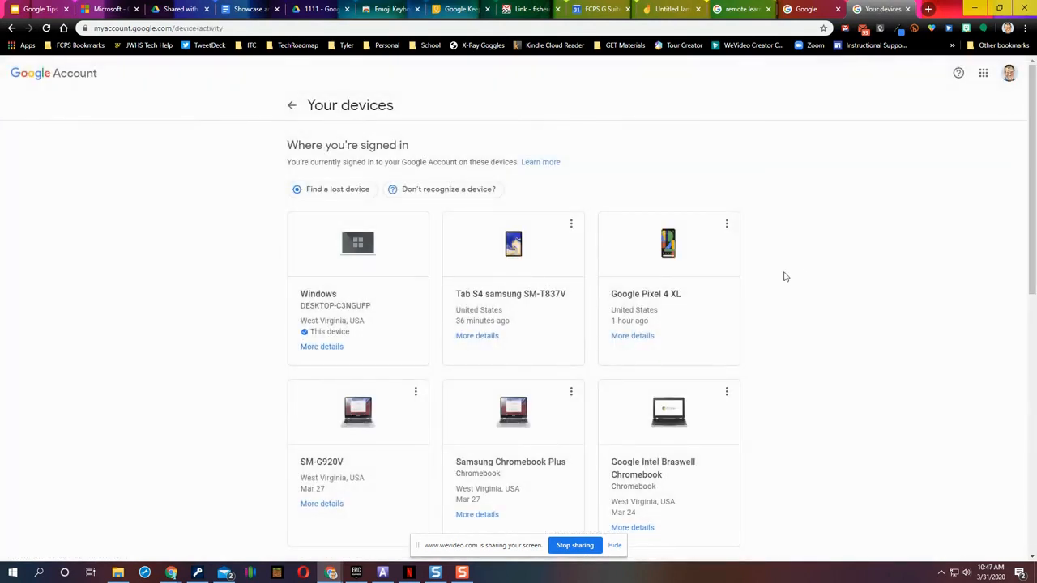
- Sign out of the Google Account on the phone named "Delete" and dismiss the notice about third-party app access
{"action": "scroll", "coordinate": [799, 279], "scroll_direction": "down", "scroll_amount": 2}
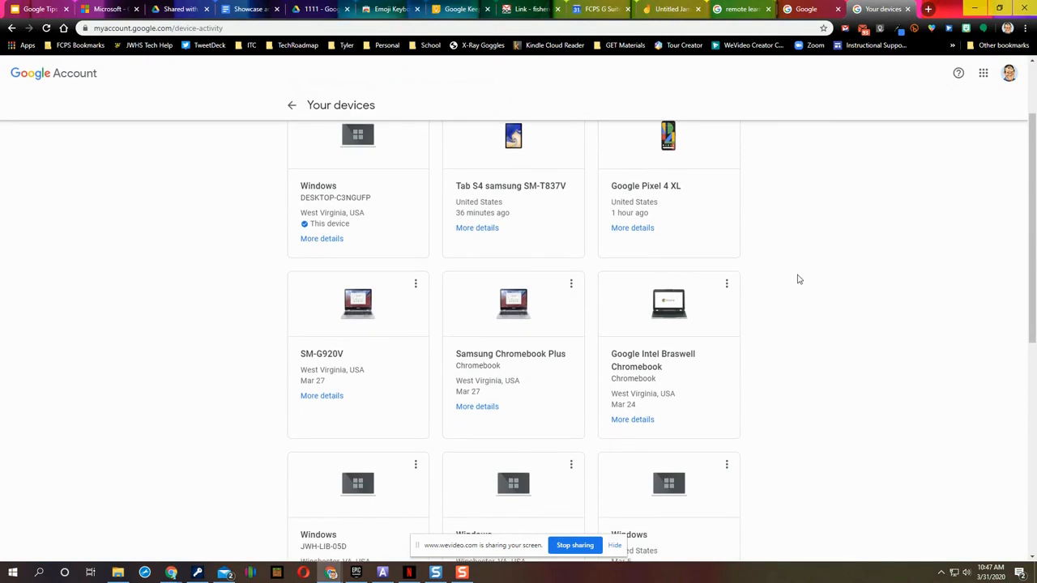
{"action": "scroll", "coordinate": [799, 279], "scroll_direction": "down", "scroll_amount": 4}
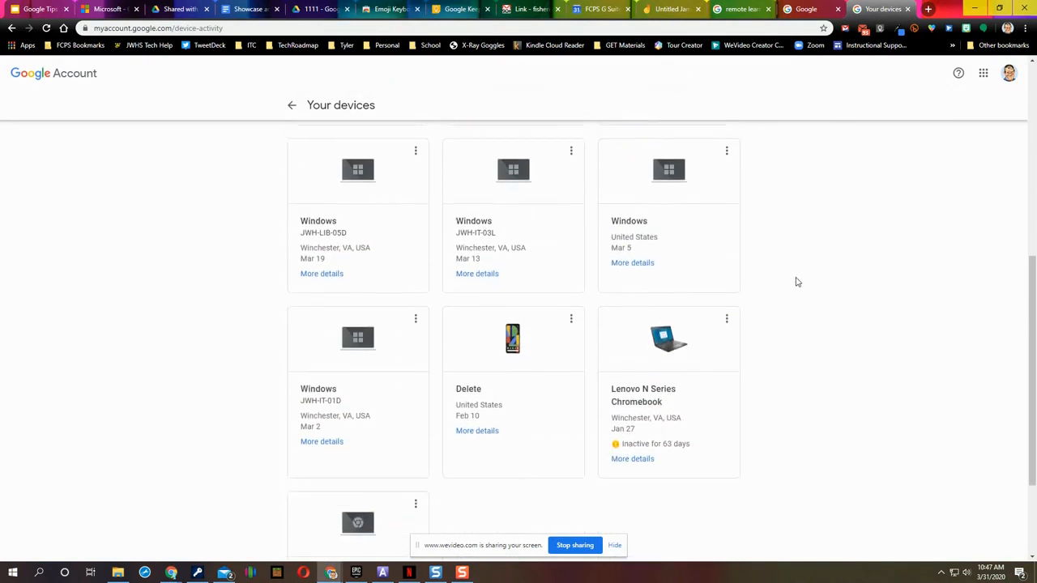
{"action": "scroll", "coordinate": [797, 282], "scroll_direction": "down", "scroll_amount": 2}
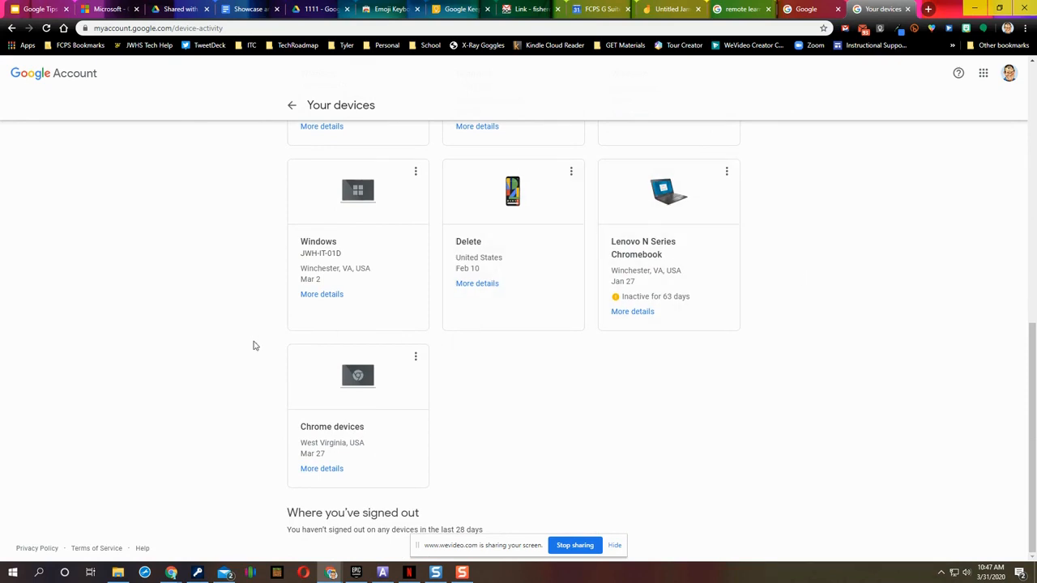
{"action": "left_click", "coordinate": [571, 172]}
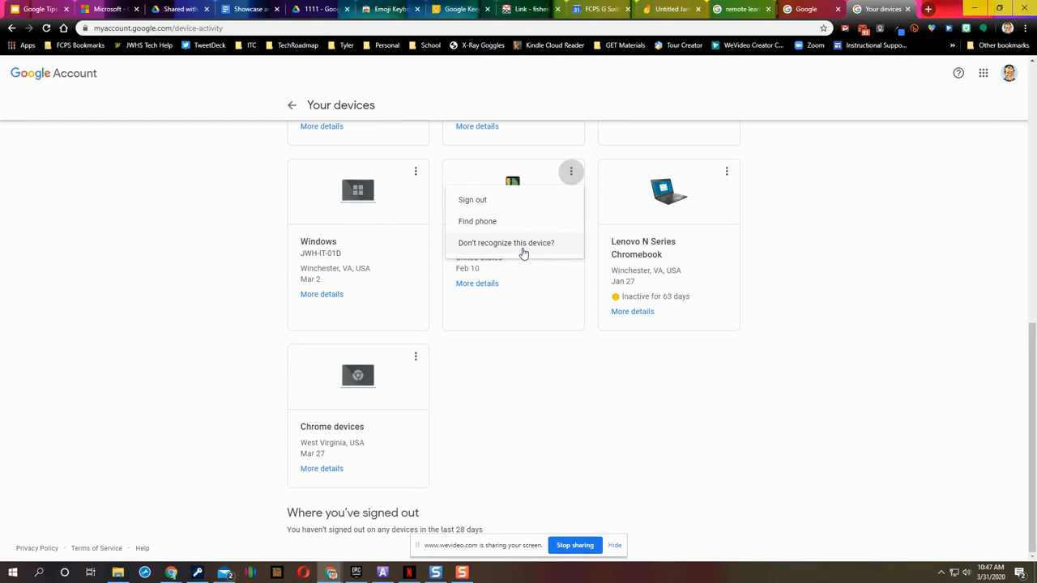
{"action": "left_click", "coordinate": [484, 209]}
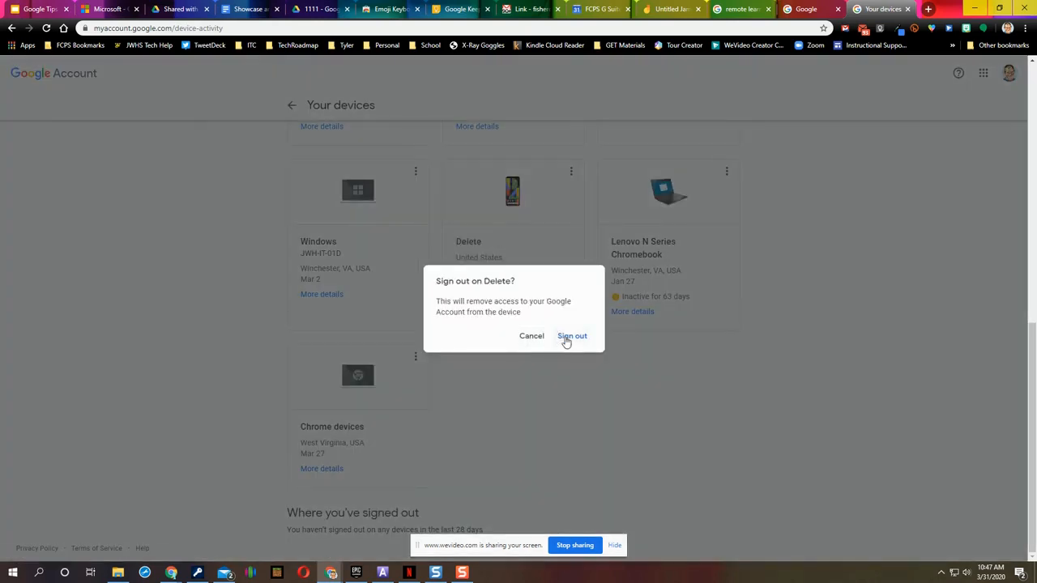
{"action": "left_click", "coordinate": [567, 339]}
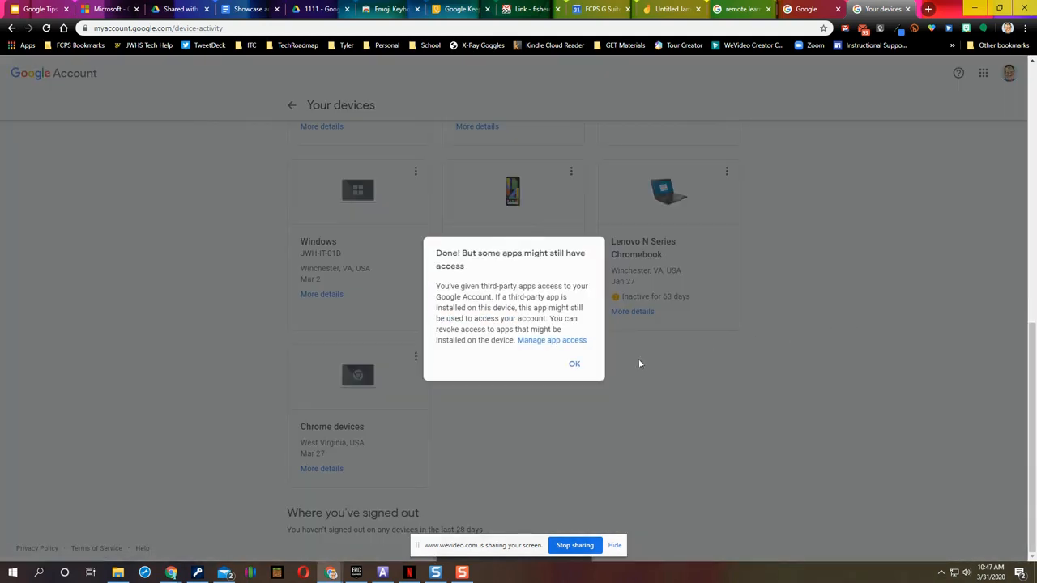
{"action": "left_click", "coordinate": [574, 365]}
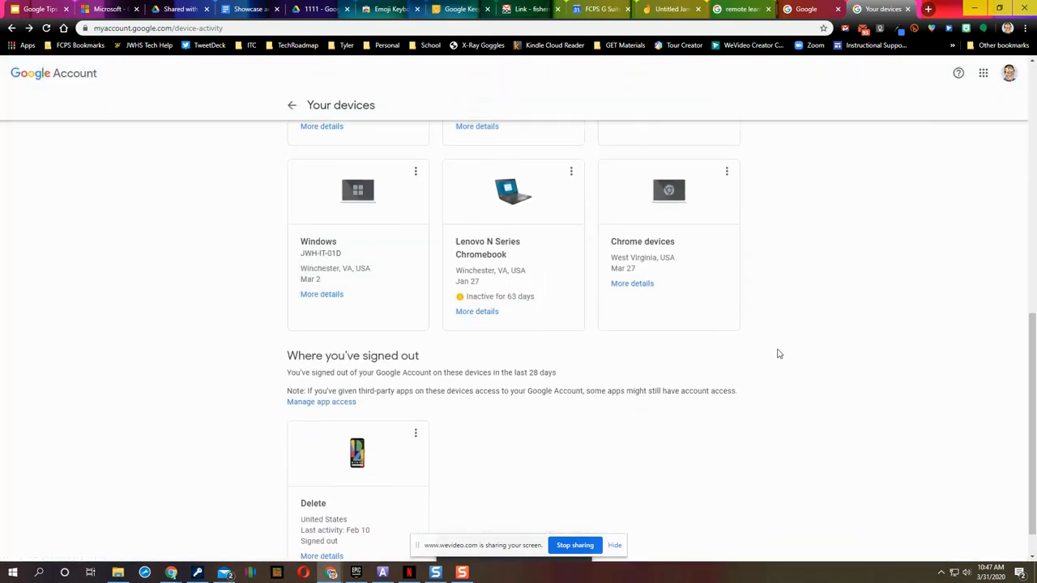
- Examine the signed-in devices and the signed-out section for locations, last activity dates and inactive devices
{"action": "scroll", "coordinate": [806, 362], "scroll_direction": "up", "scroll_amount": 2}
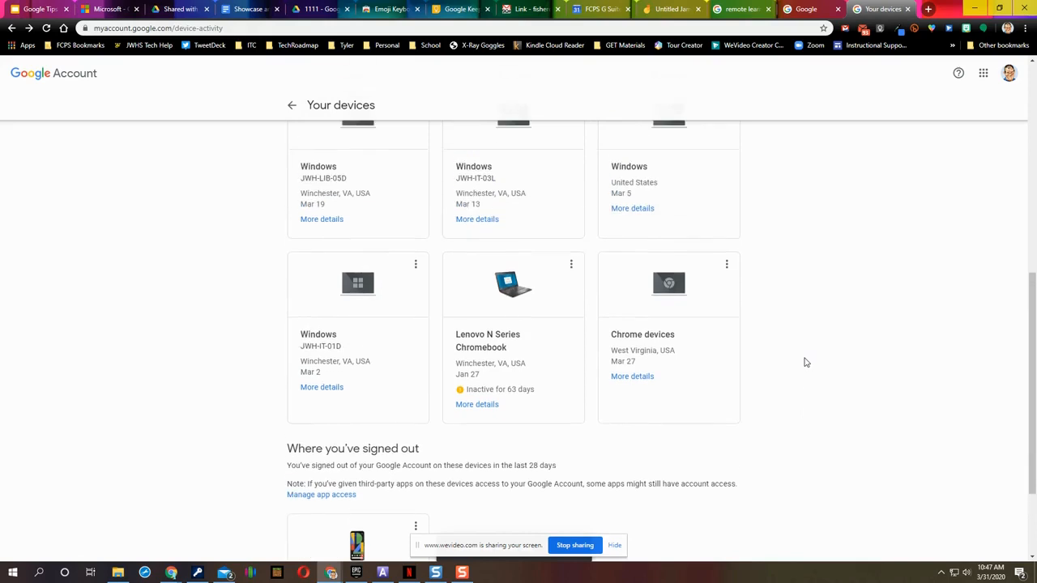
{"action": "scroll", "coordinate": [805, 367], "scroll_direction": "up", "scroll_amount": 5}
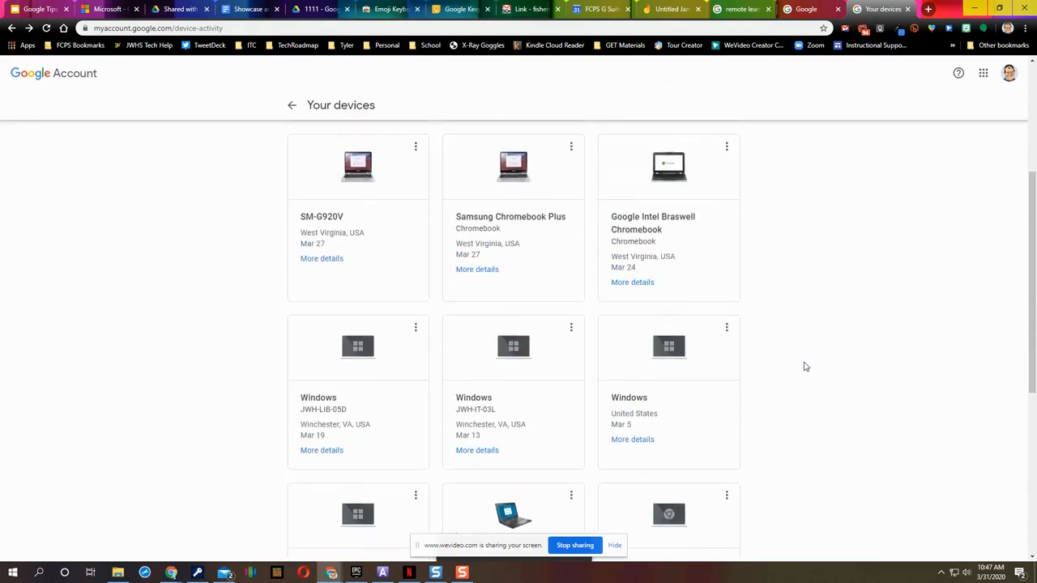
{"action": "scroll", "coordinate": [806, 373], "scroll_direction": "up", "scroll_amount": 1}
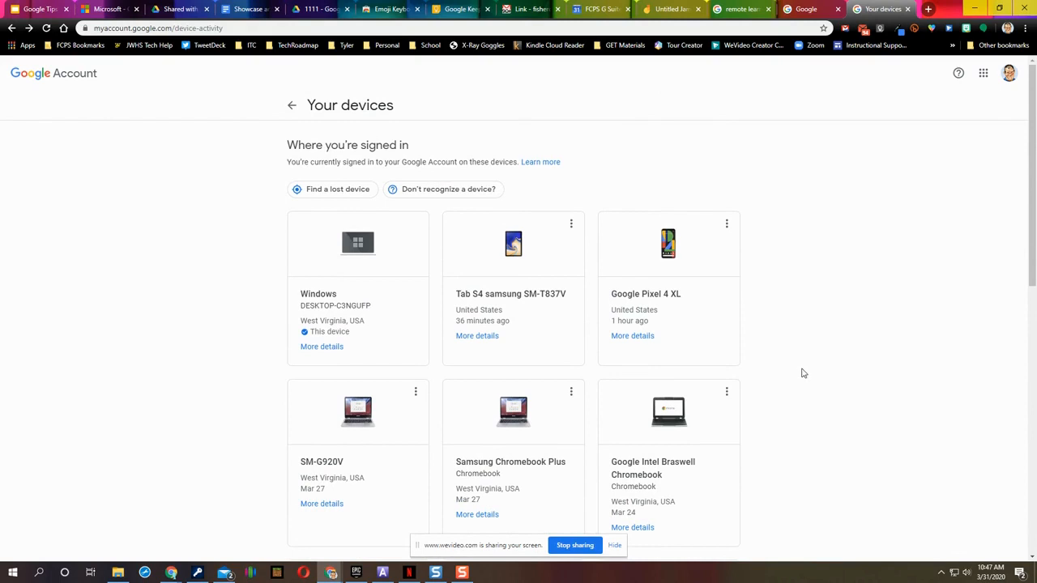
{"action": "scroll", "coordinate": [782, 338], "scroll_direction": "down", "scroll_amount": 2}
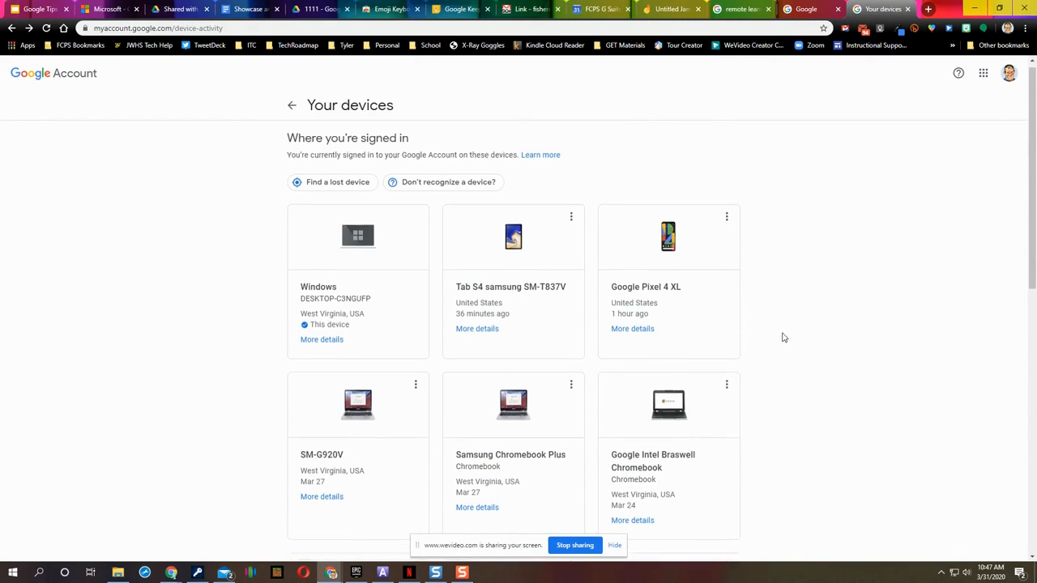
{"action": "scroll", "coordinate": [783, 338], "scroll_direction": "down", "scroll_amount": 1}
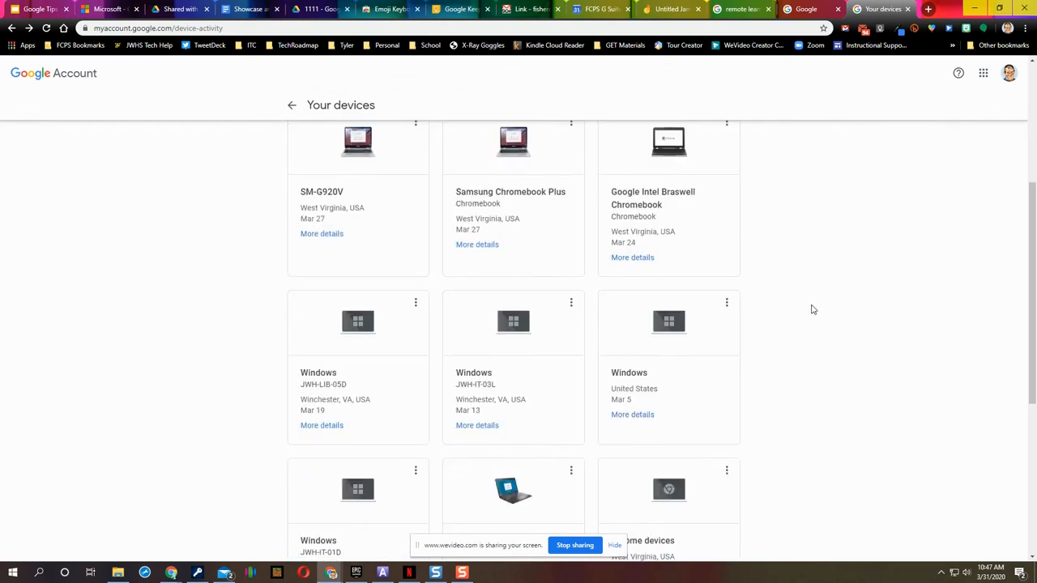
{"action": "scroll", "coordinate": [810, 310], "scroll_direction": "down", "scroll_amount": 1}
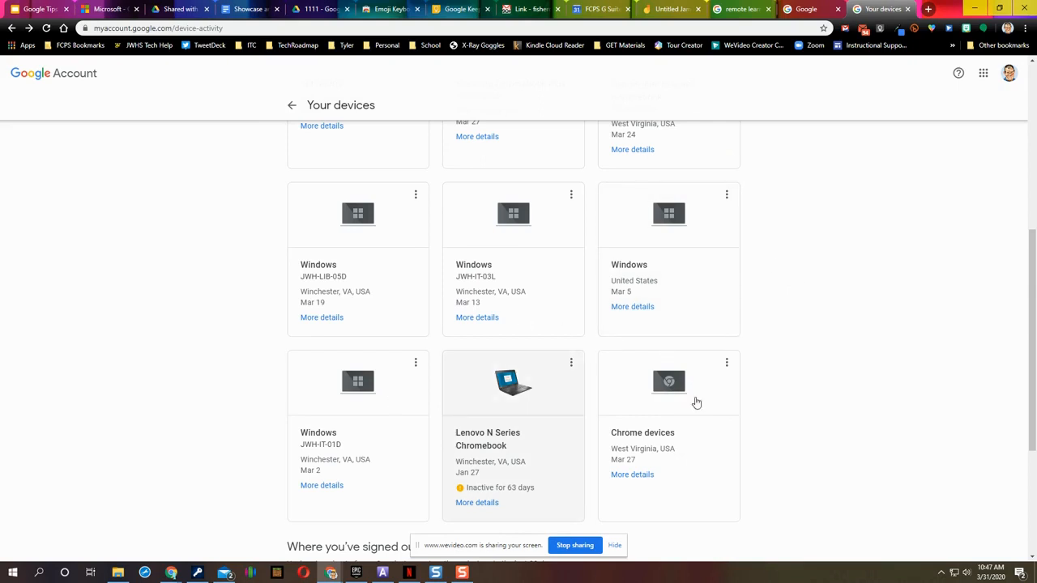
{"action": "scroll", "coordinate": [770, 338], "scroll_direction": "down", "scroll_amount": 2}
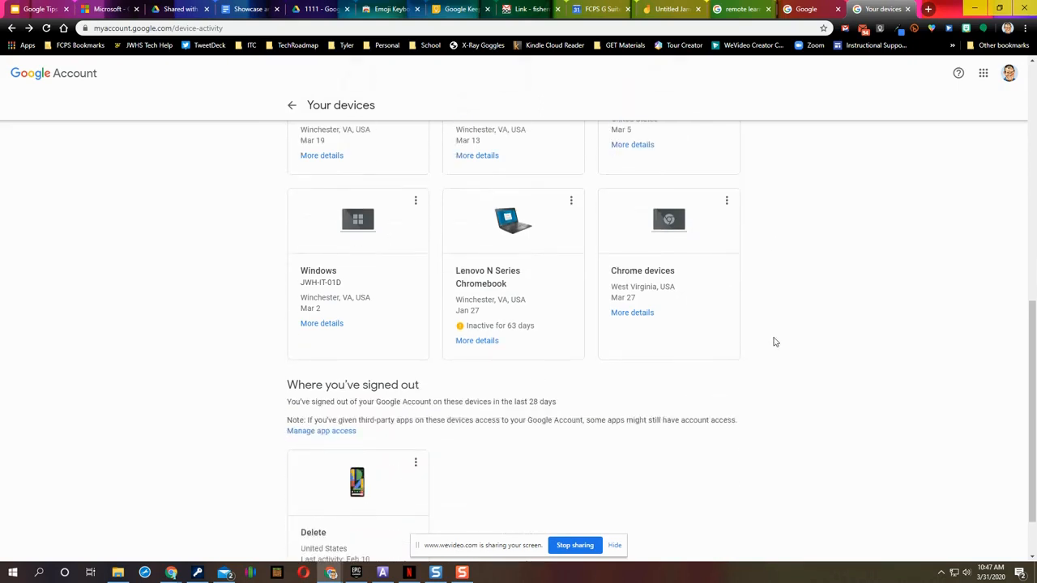
{"action": "scroll", "coordinate": [773, 342], "scroll_direction": "up", "scroll_amount": 1}
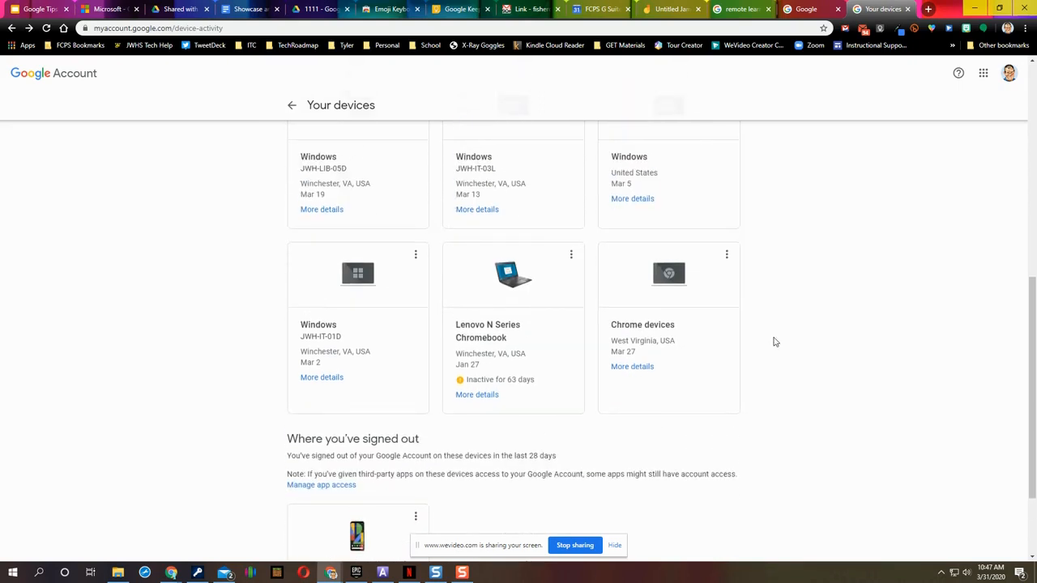
{"action": "scroll", "coordinate": [774, 342], "scroll_direction": "up", "scroll_amount": 5}
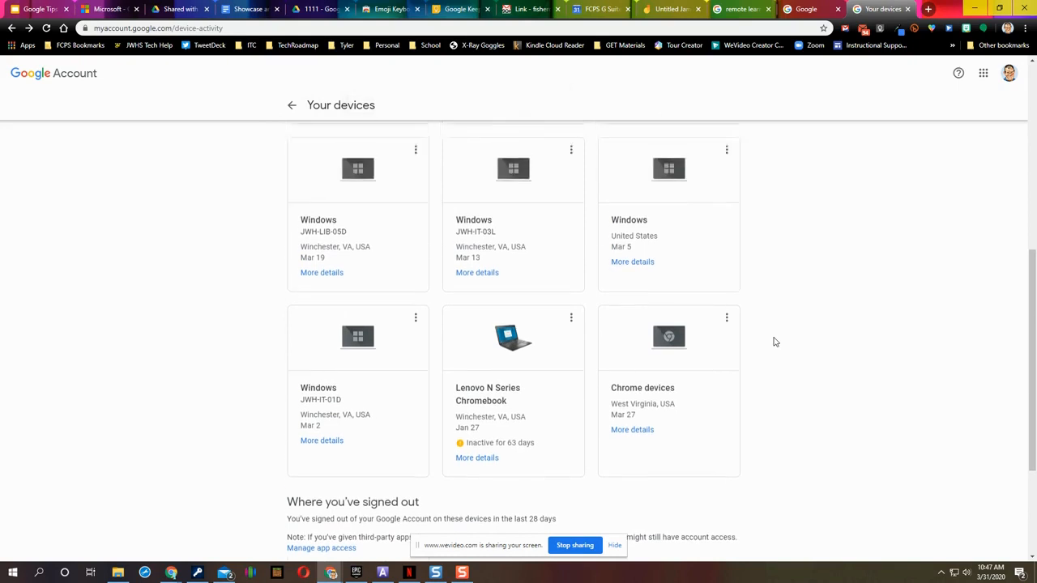